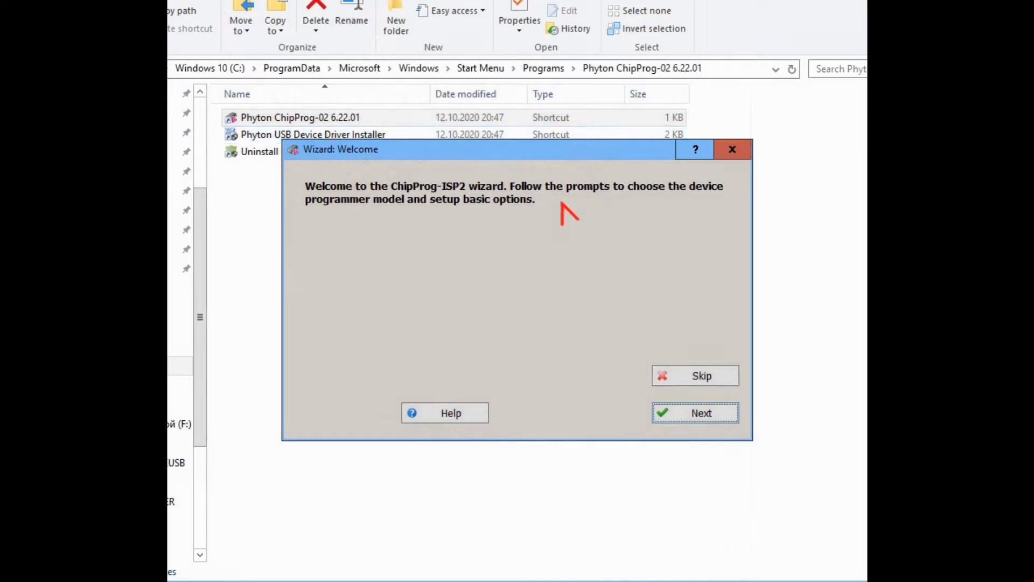
Finish the setup wizard with a single CPI2-B1 ISP Universal Programmer on the default interface.
{"action": "left_click", "coordinate": [702, 414]}
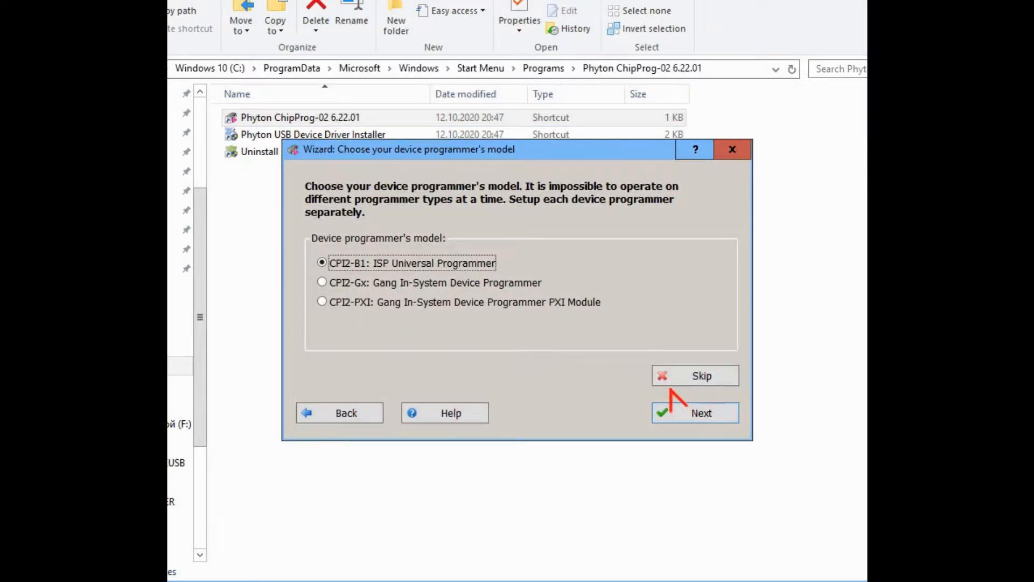
{"action": "left_click", "coordinate": [703, 417]}
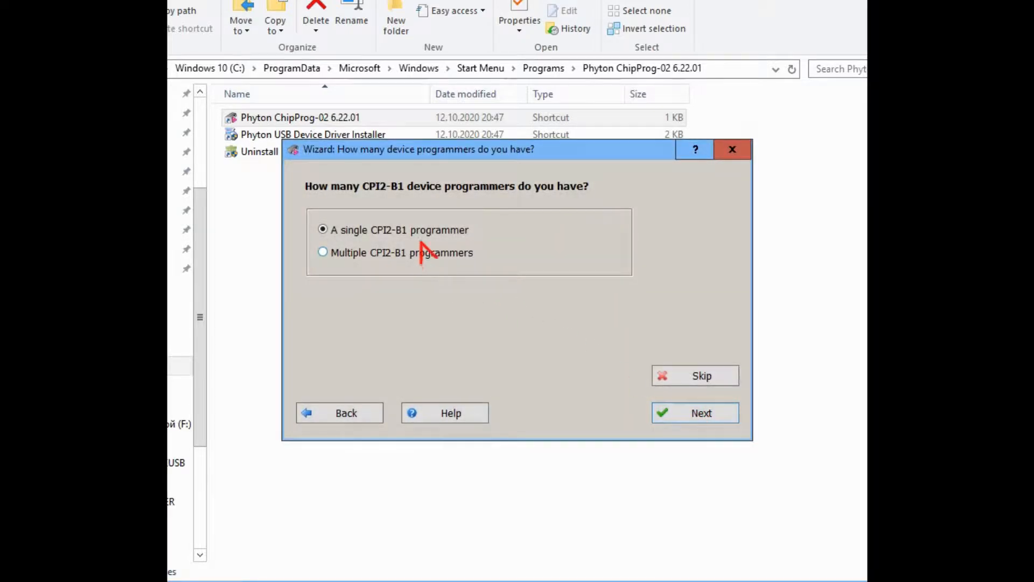
{"action": "left_click", "coordinate": [697, 416]}
{"action": "left_click", "coordinate": [691, 411]}
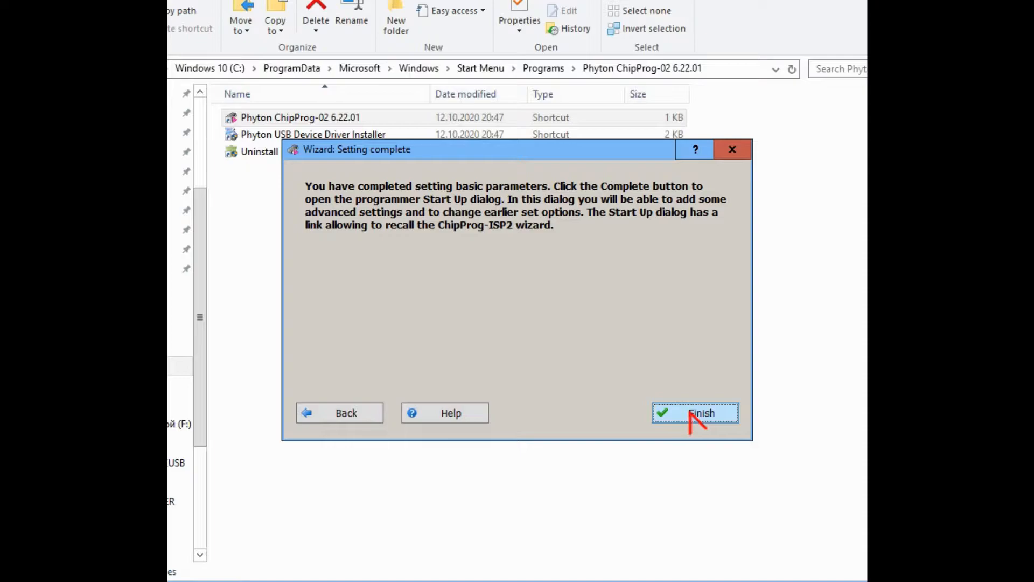
{"action": "left_click", "coordinate": [691, 414]}
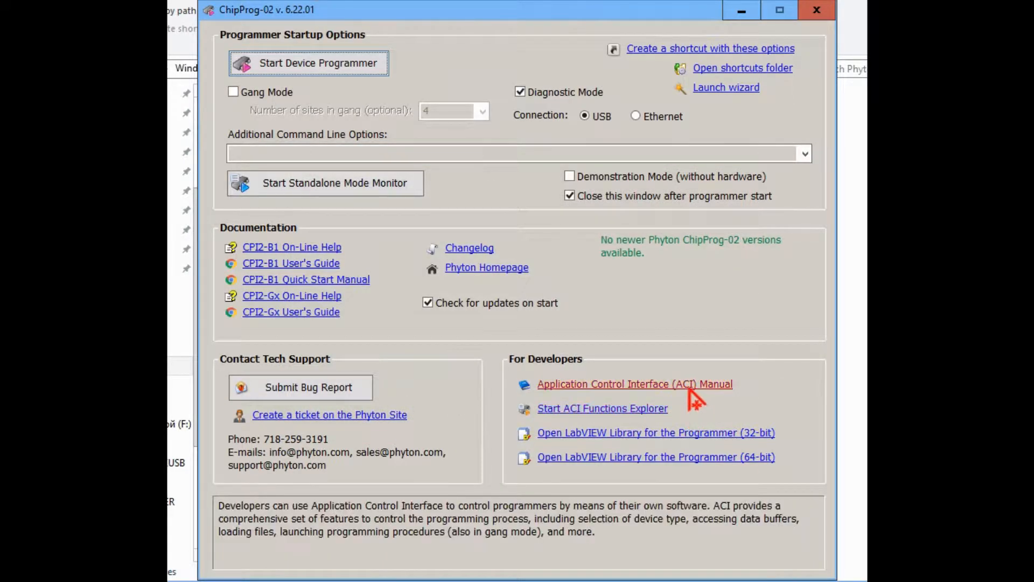
Start the device programmer so it loads the Atmel AT89S8253 in ISP mode.
{"action": "left_click", "coordinate": [365, 64]}
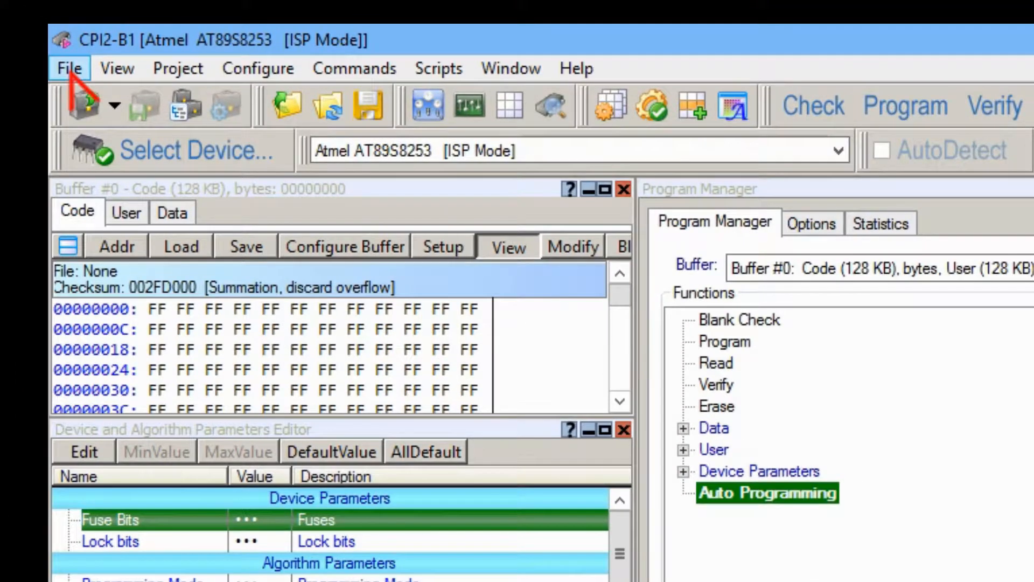
Browse the File, View and Project menus, ending on the Configure menu.
{"action": "left_click", "coordinate": [70, 68]}
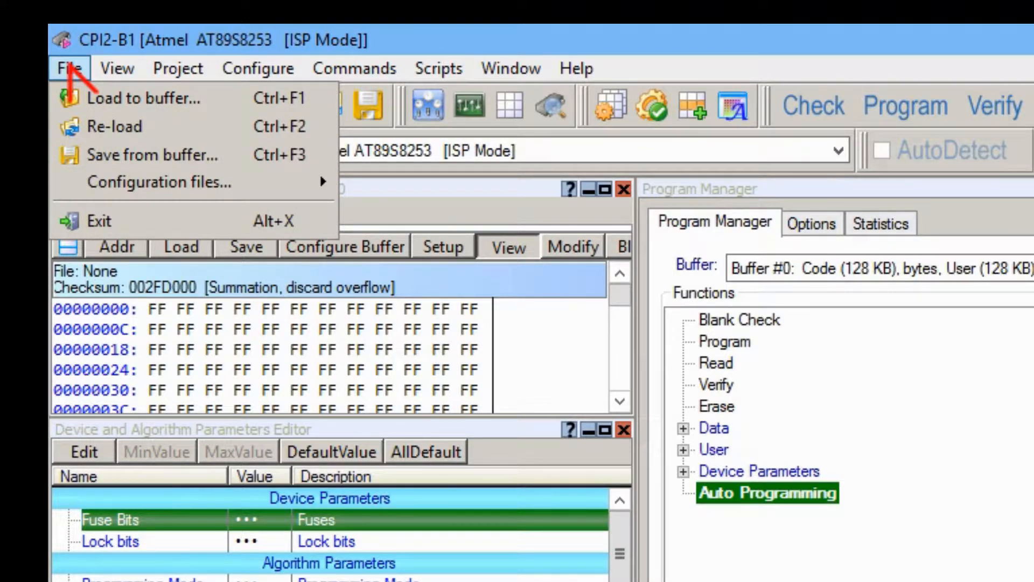
{"action": "mouse_move", "coordinate": [105, 65]}
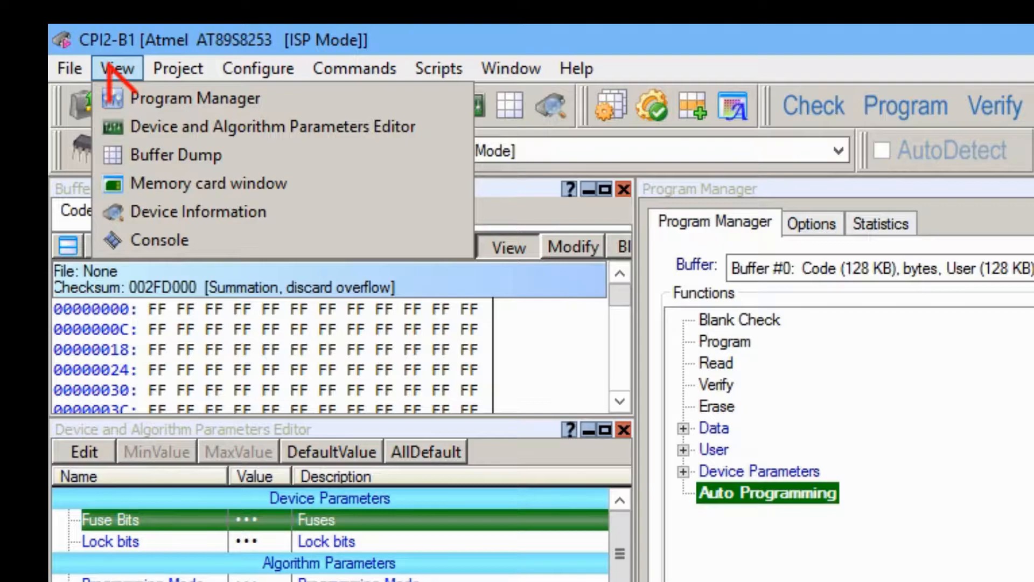
{"action": "mouse_move", "coordinate": [184, 73]}
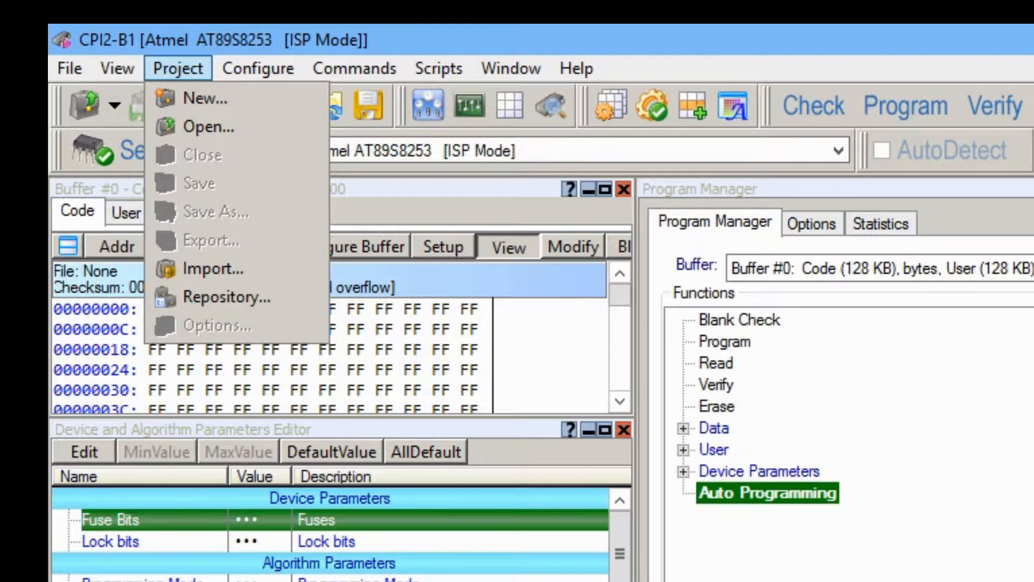
{"action": "key", "text": "Right"}
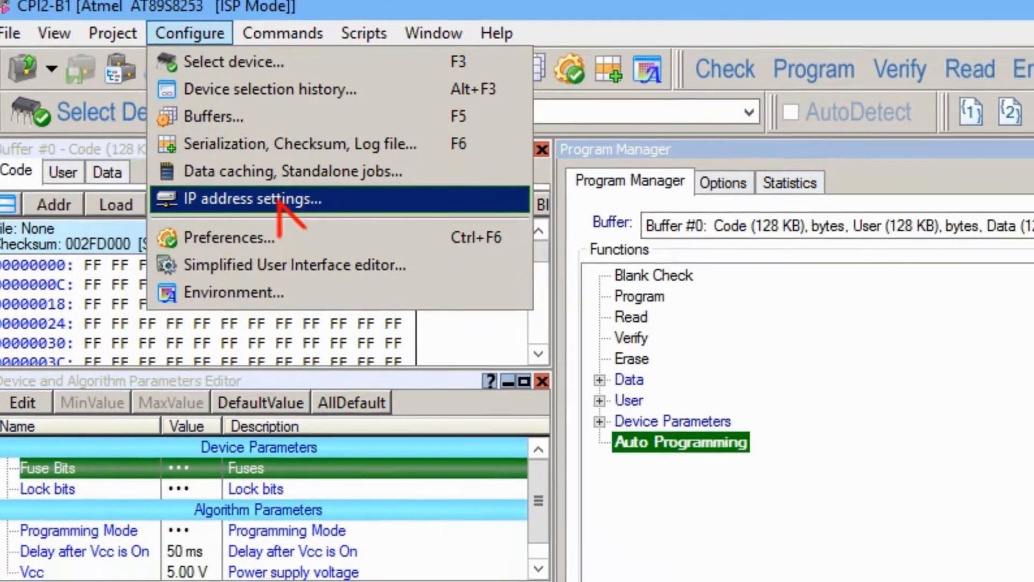
Open Configure > IP address settings and edit the programmer's IP address entry.
{"action": "left_click", "coordinate": [350, 241]}
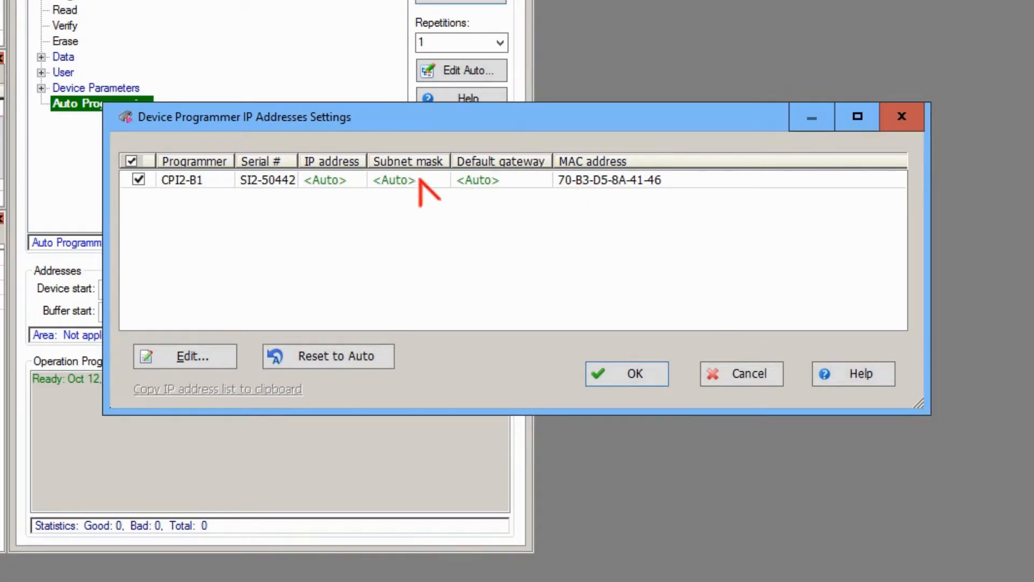
{"action": "left_click", "coordinate": [208, 355]}
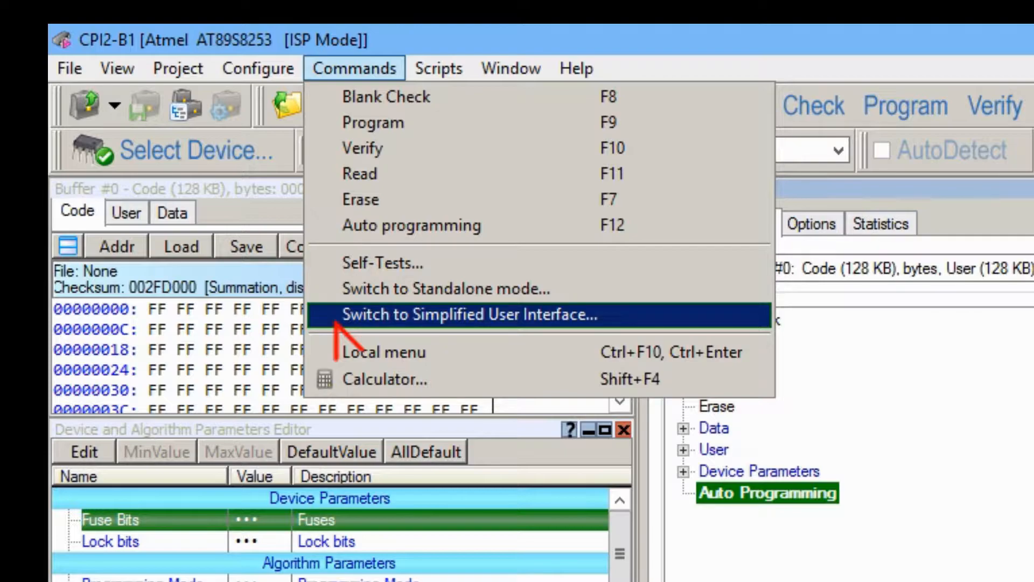
Search the help contents for ACI and open the ACI Functions topic in a widened window.
{"action": "mouse_move", "coordinate": [418, 66]}
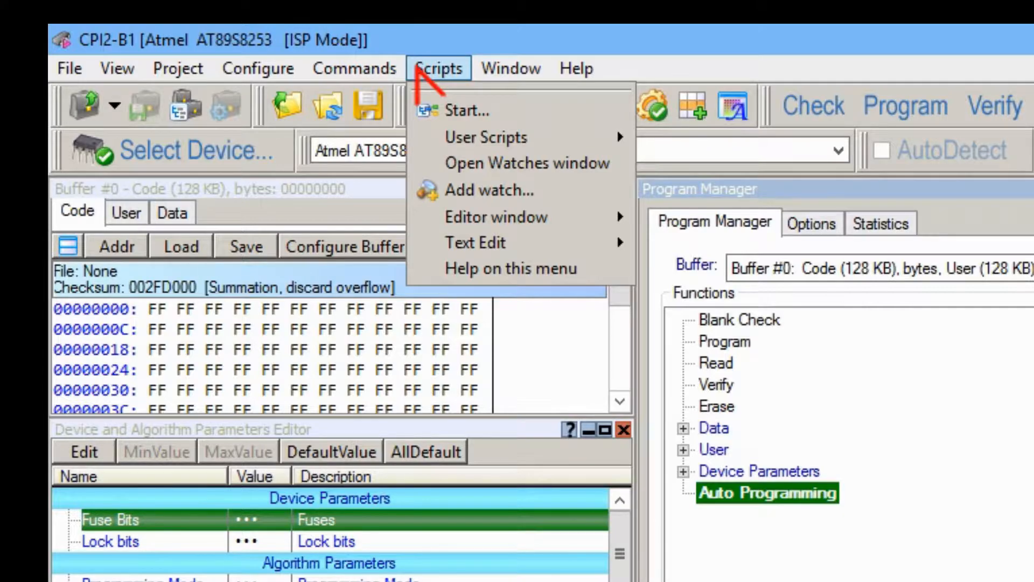
{"action": "mouse_move", "coordinate": [492, 65]}
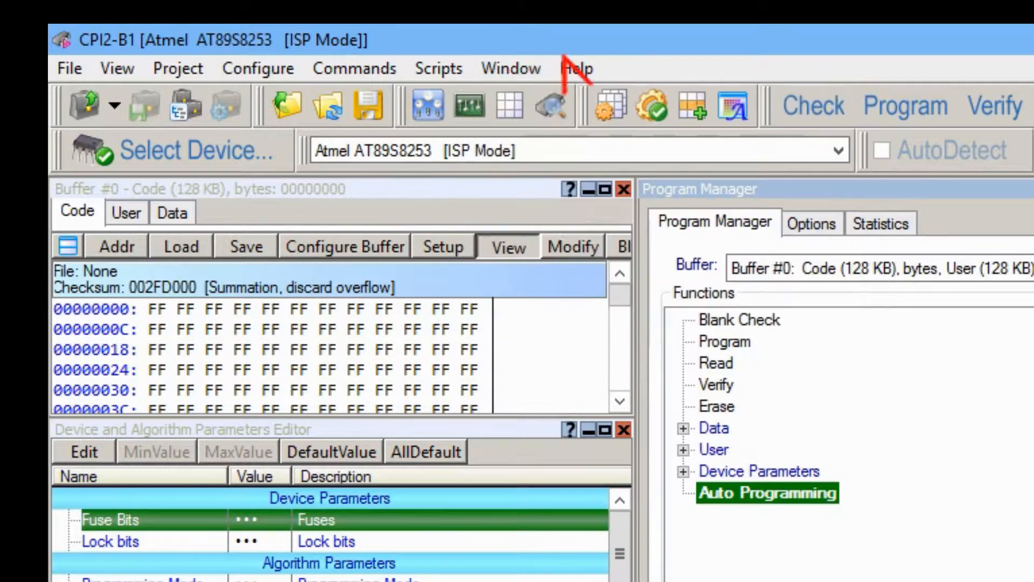
{"action": "mouse_move", "coordinate": [567, 57]}
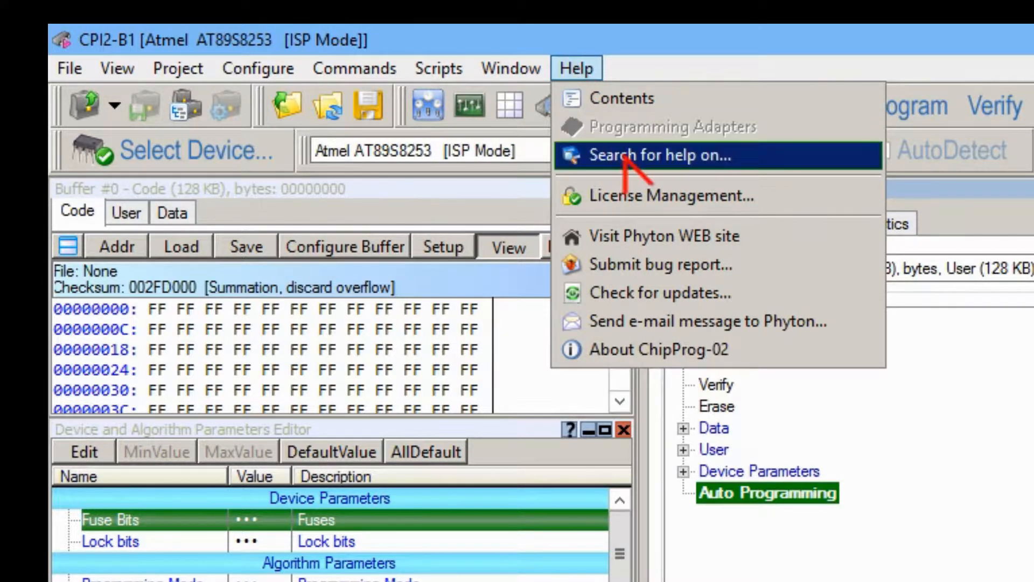
{"action": "left_click", "coordinate": [637, 110]}
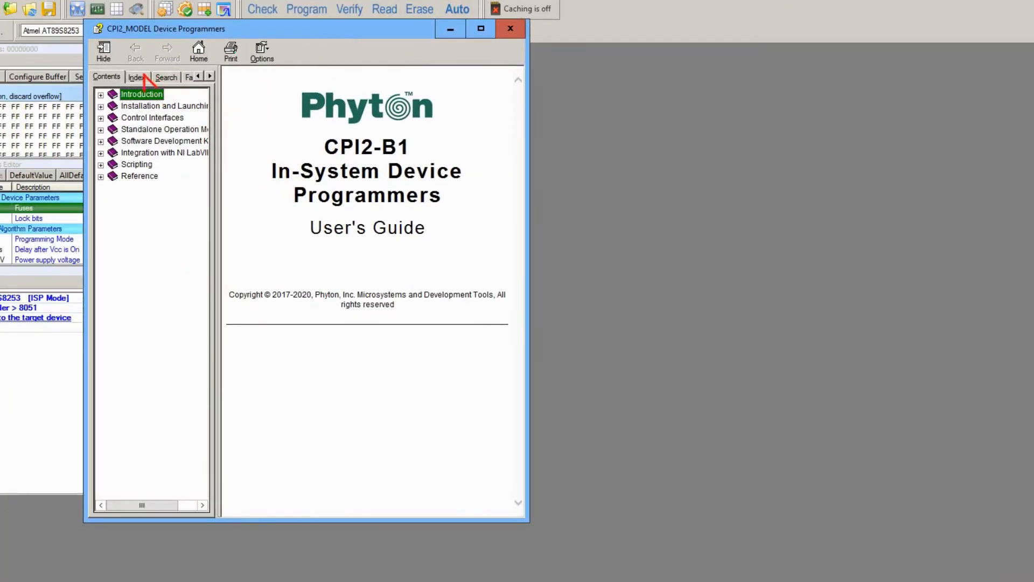
{"action": "left_click", "coordinate": [612, 246]}
{"action": "key", "text": "Return"}
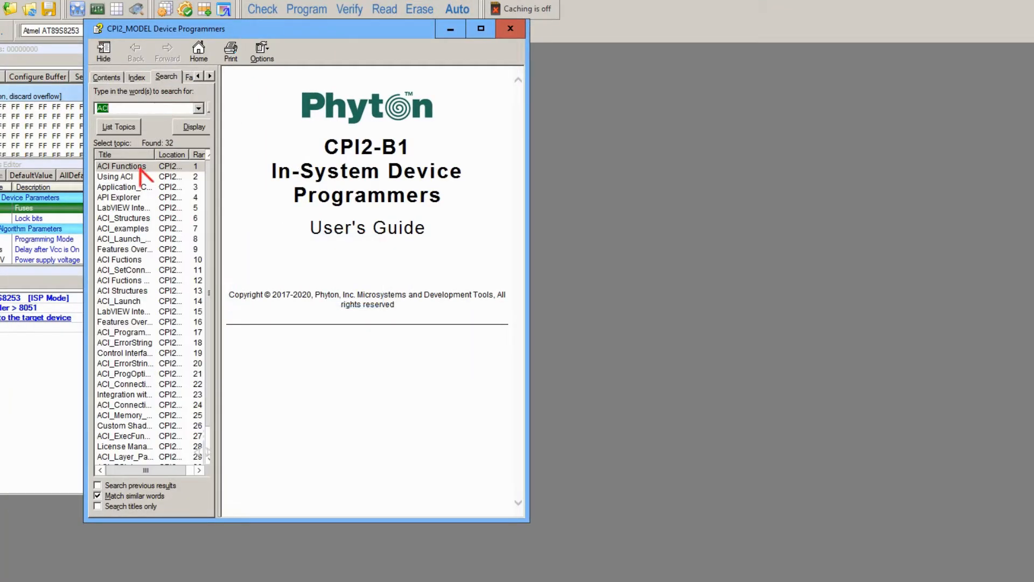
{"action": "double_click", "coordinate": [162, 166]}
{"action": "left_click_drag", "start_coordinate": [526, 184], "coordinate": [874, 183]}
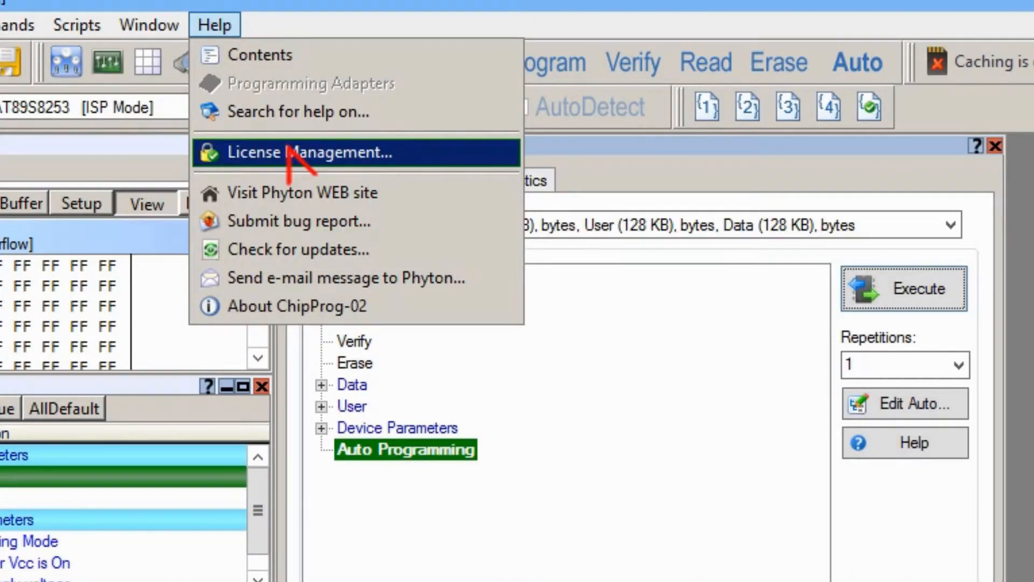
{"action": "left_click", "coordinate": [289, 148]}
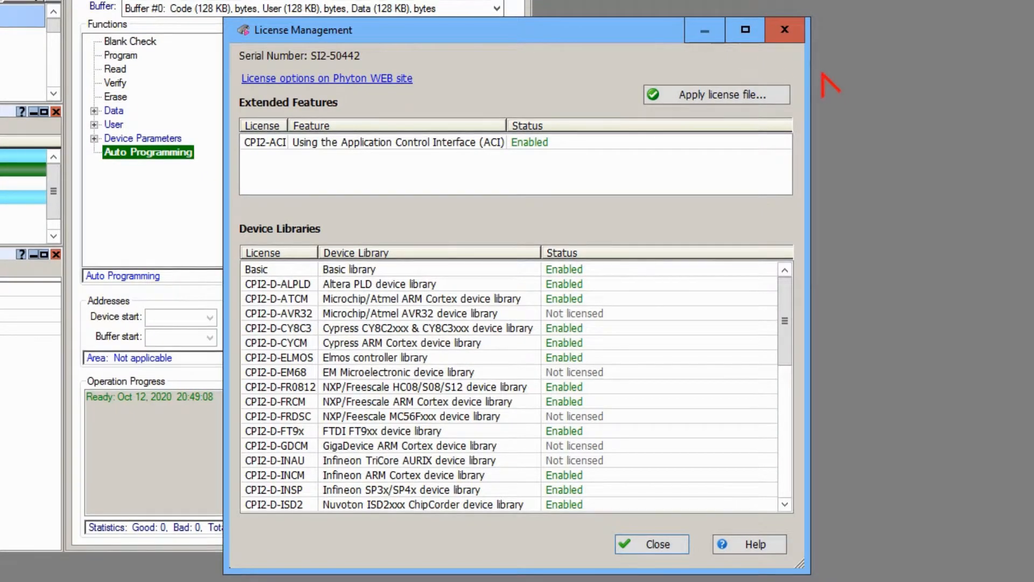
{"action": "left_click_drag", "start_coordinate": [785, 312], "coordinate": [784, 272]}
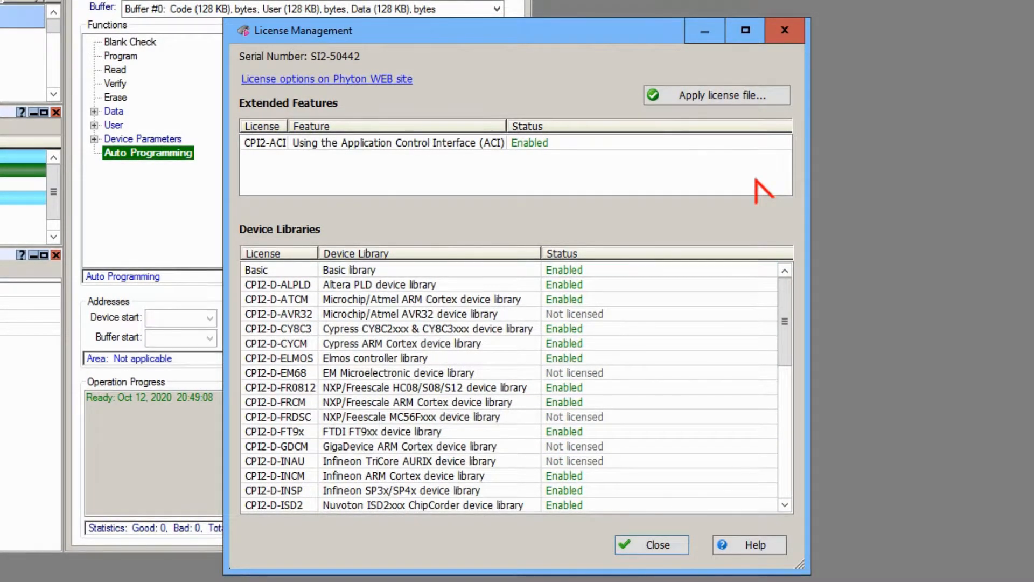
{"action": "left_click", "coordinate": [660, 545]}
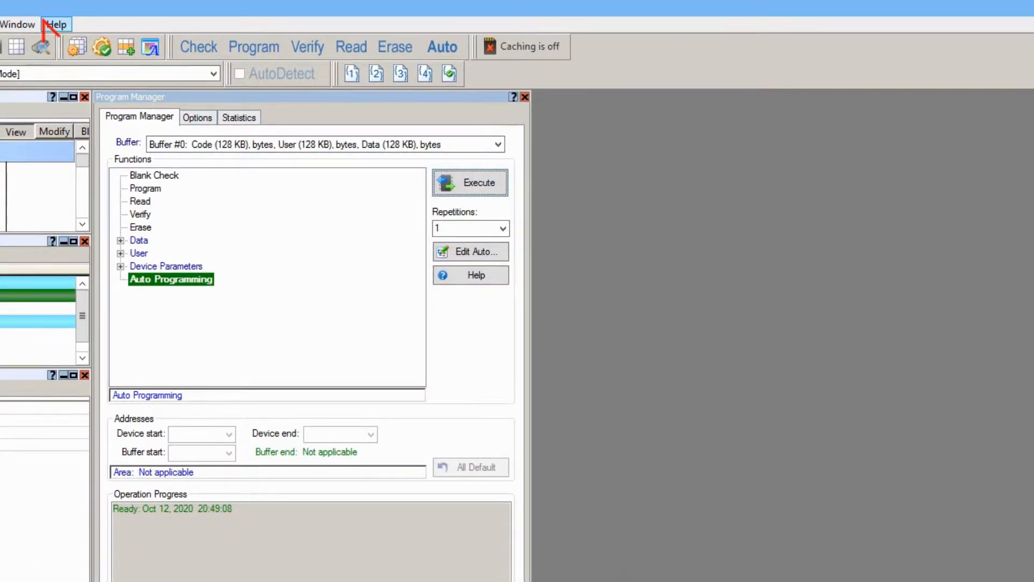
{"action": "left_click", "coordinate": [56, 24]}
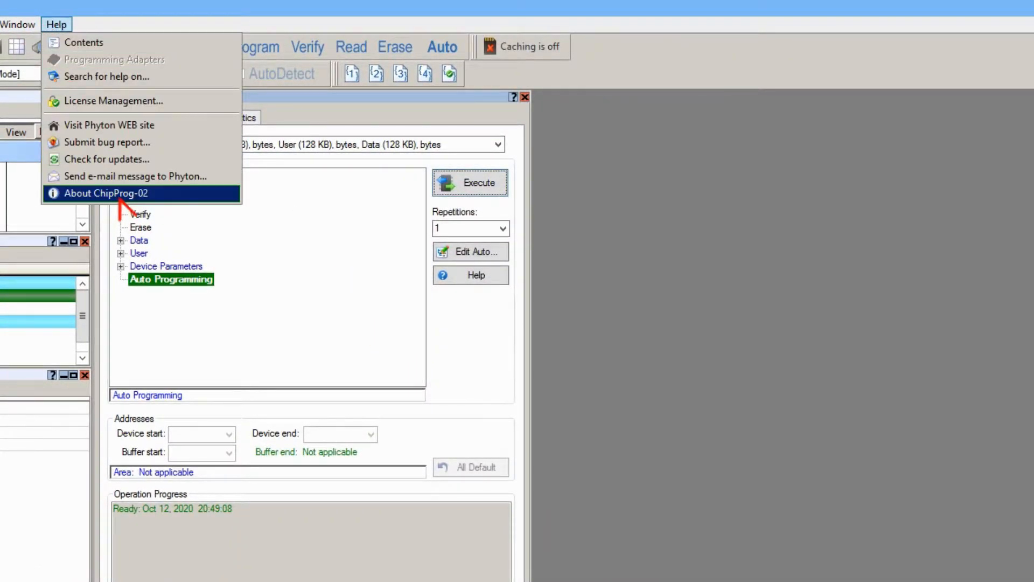
{"action": "left_click", "coordinate": [99, 195]}
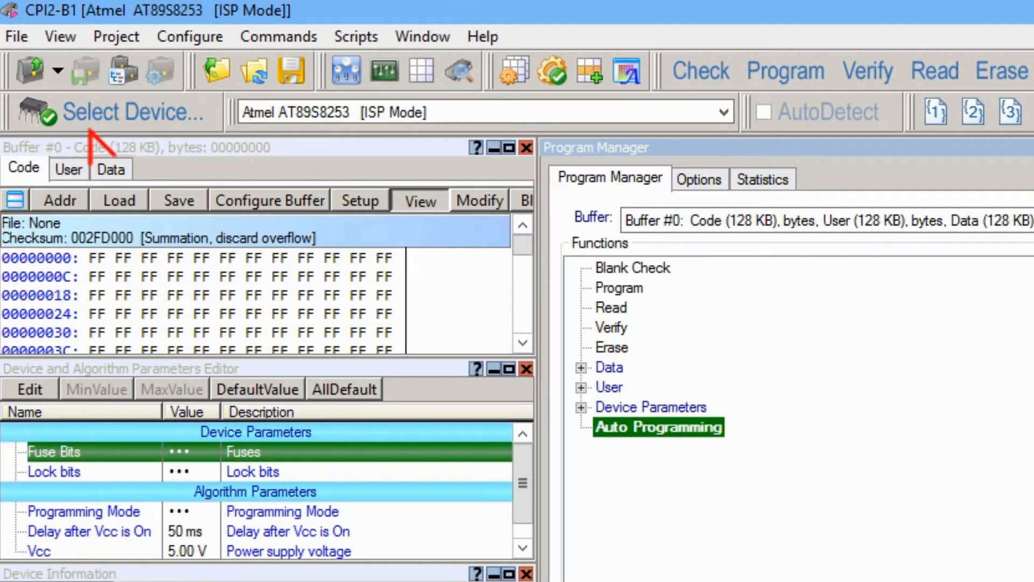
Filter the device list by TM4C1230C and load the TM4C1230C3PM [ISP JTAG Mode] variant.
{"action": "left_click", "coordinate": [81, 114]}
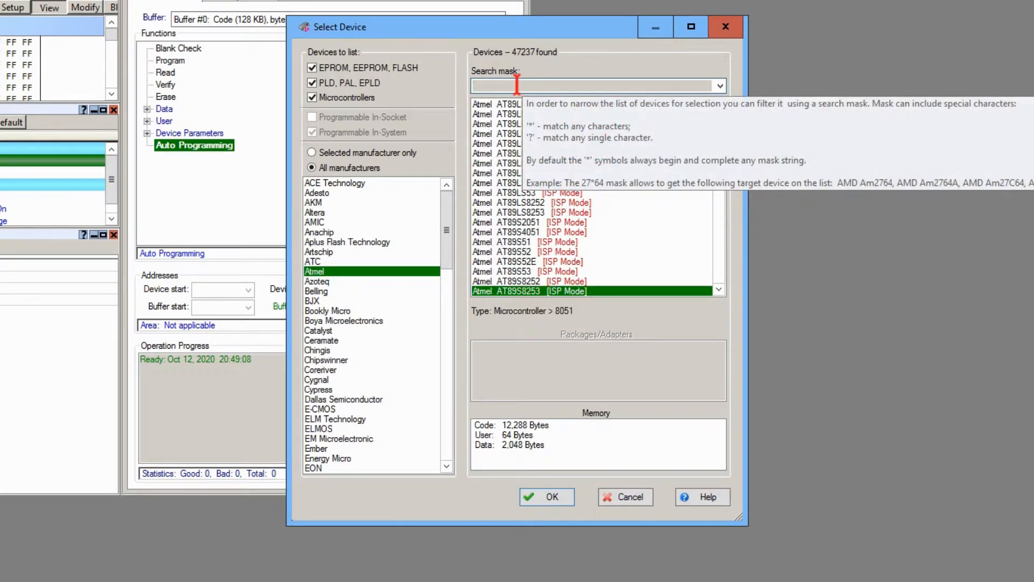
{"action": "type", "text": "TM4C123"}
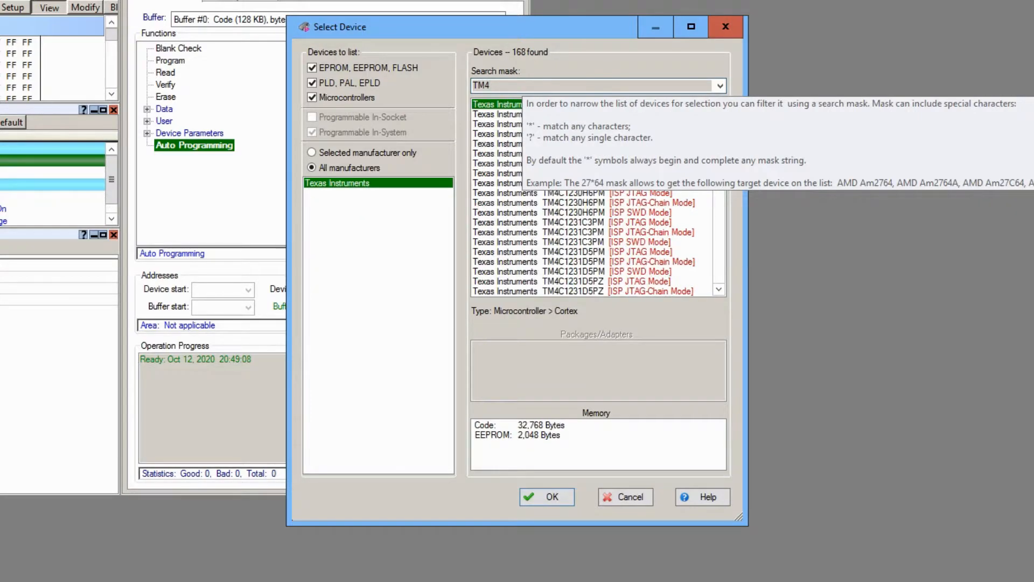
{"action": "type", "text": "0"}
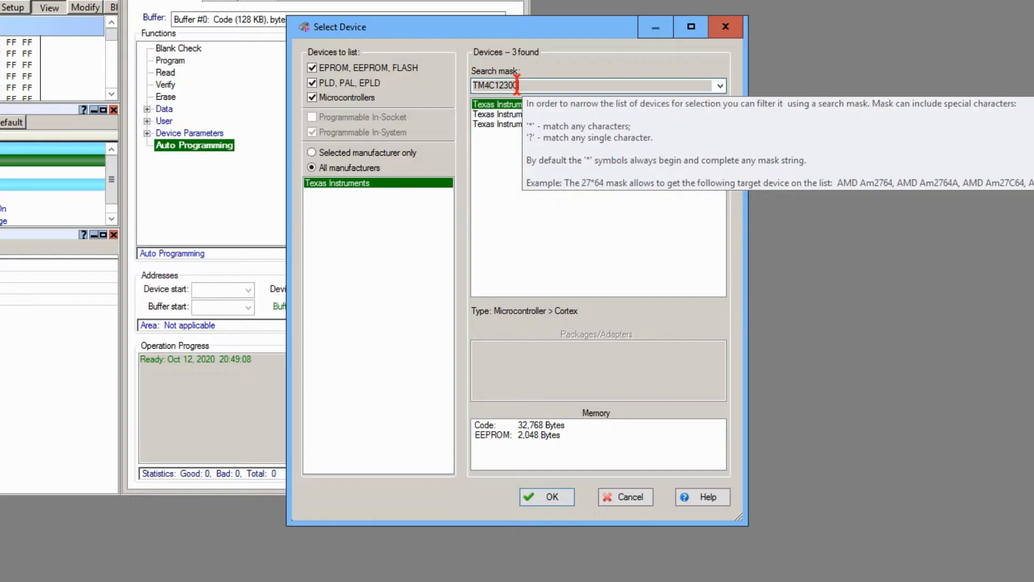
{"action": "type", "text": "C"}
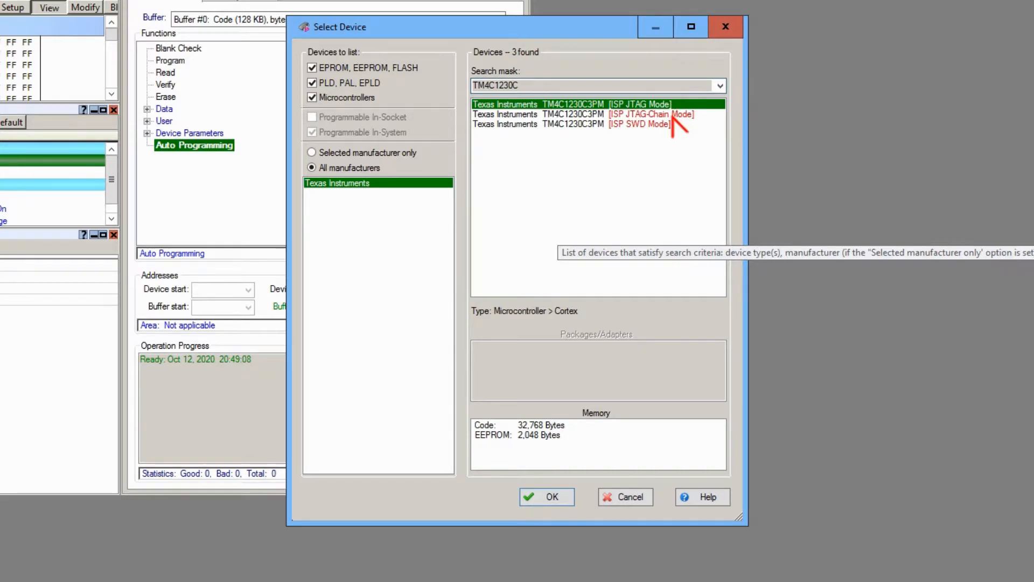
{"action": "left_click", "coordinate": [672, 115]}
{"action": "left_click", "coordinate": [670, 124]}
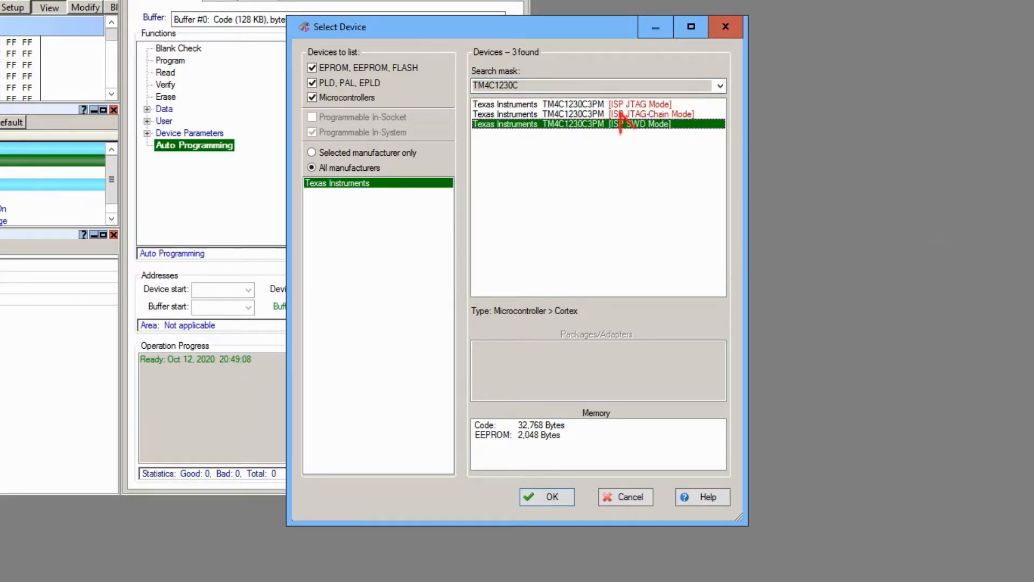
{"action": "left_click", "coordinate": [620, 105]}
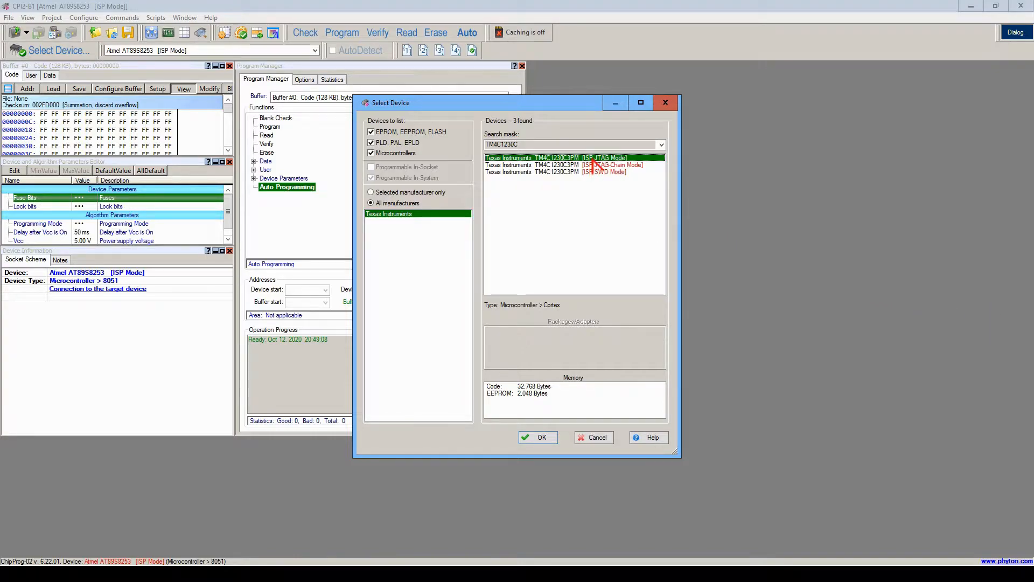
{"action": "double_click", "coordinate": [591, 159]}
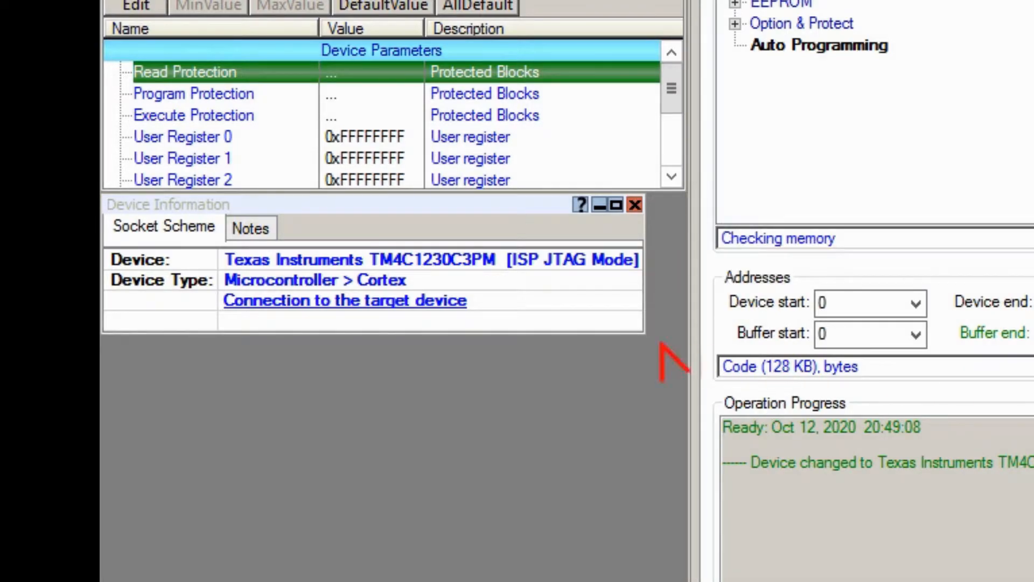
Show the connection diagram for wiring the TM4C1230C3PM target device.
{"action": "left_click", "coordinate": [414, 302]}
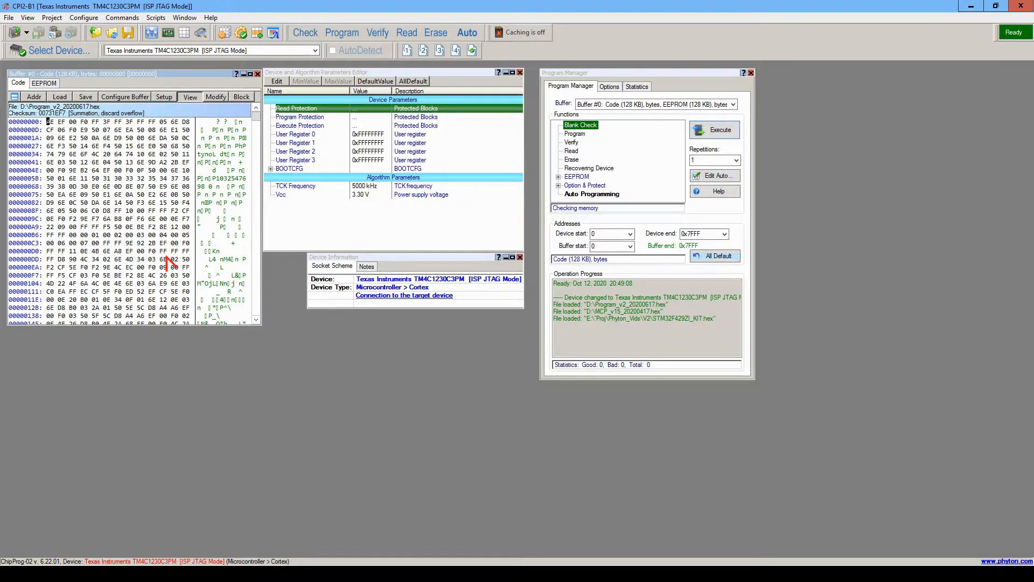
Split the code buffer view into two panes and adjust the upper pane's size.
{"action": "left_click", "coordinate": [15, 97]}
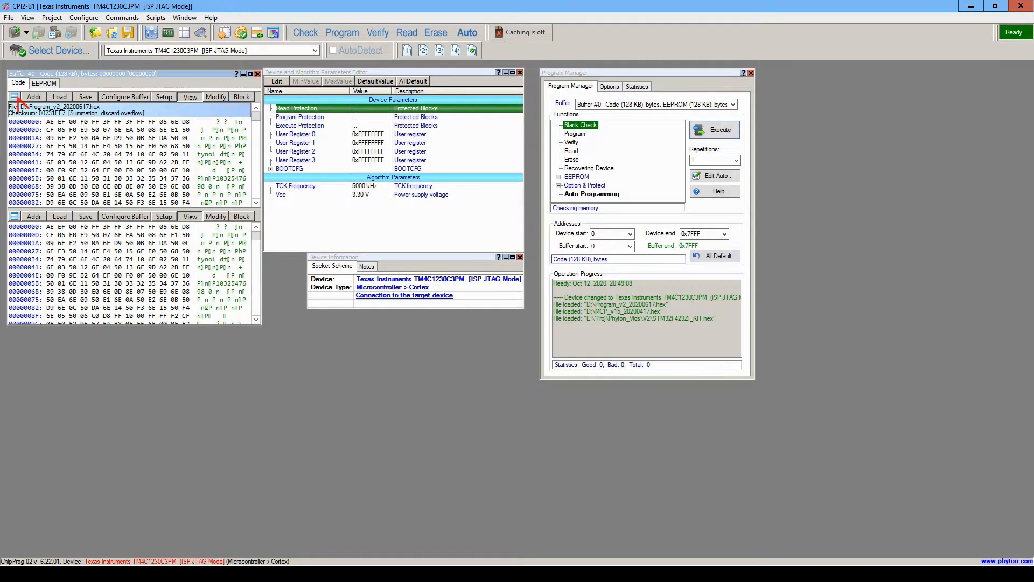
{"action": "left_click", "coordinate": [148, 186]}
{"action": "left_click_drag", "start_coordinate": [135, 185], "coordinate": [135, 210]}
{"action": "scroll", "coordinate": [186, 237], "scroll_direction": "up", "scroll_amount": 1}
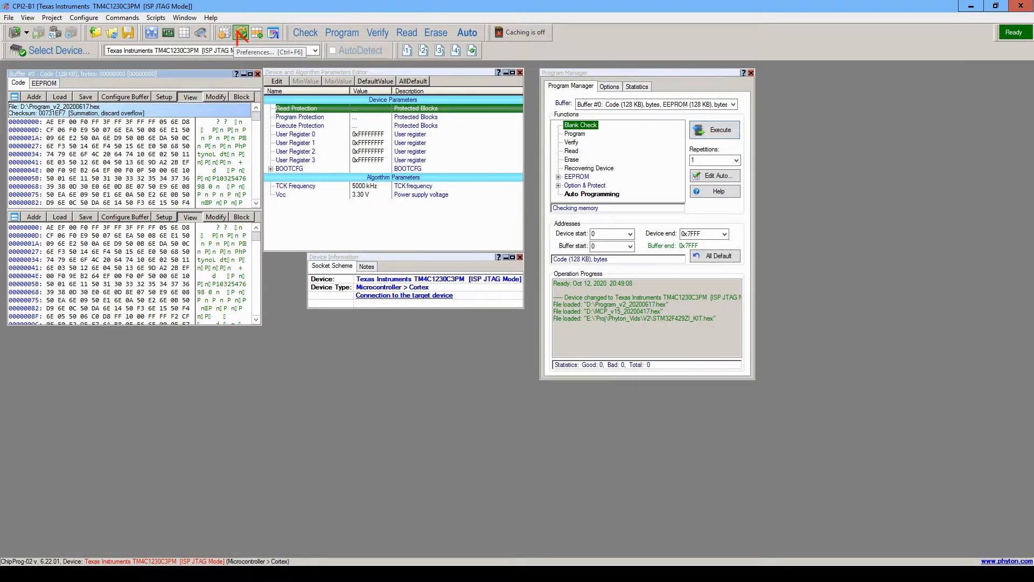
Add an enlarged lower-left Buffer Dump window showing EEPROM, then unsplit the code buffer view.
{"action": "left_click", "coordinate": [183, 33]}
{"action": "left_click_drag", "start_coordinate": [190, 206], "coordinate": [57, 333]}
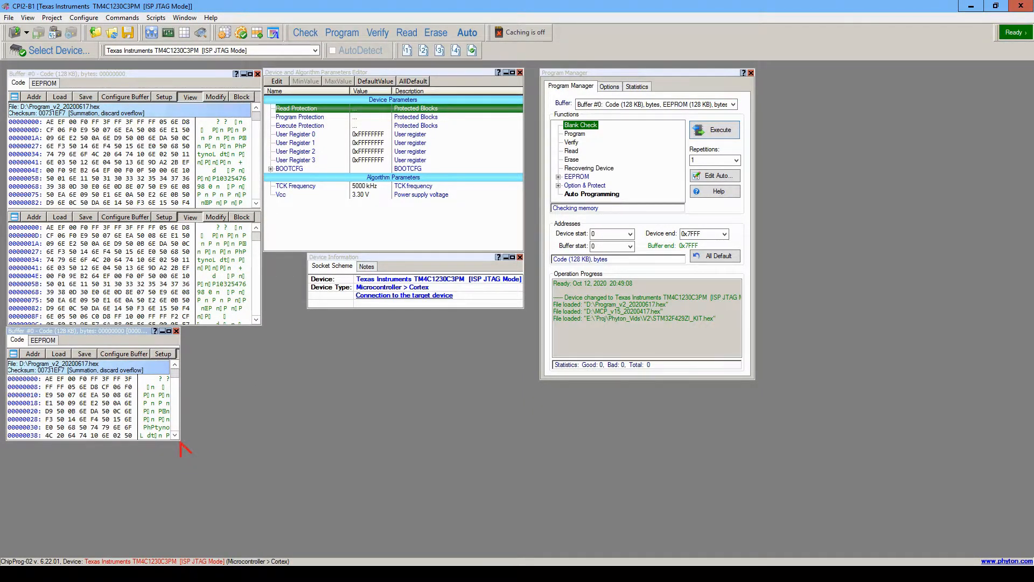
{"action": "left_click_drag", "start_coordinate": [179, 442], "coordinate": [259, 526]}
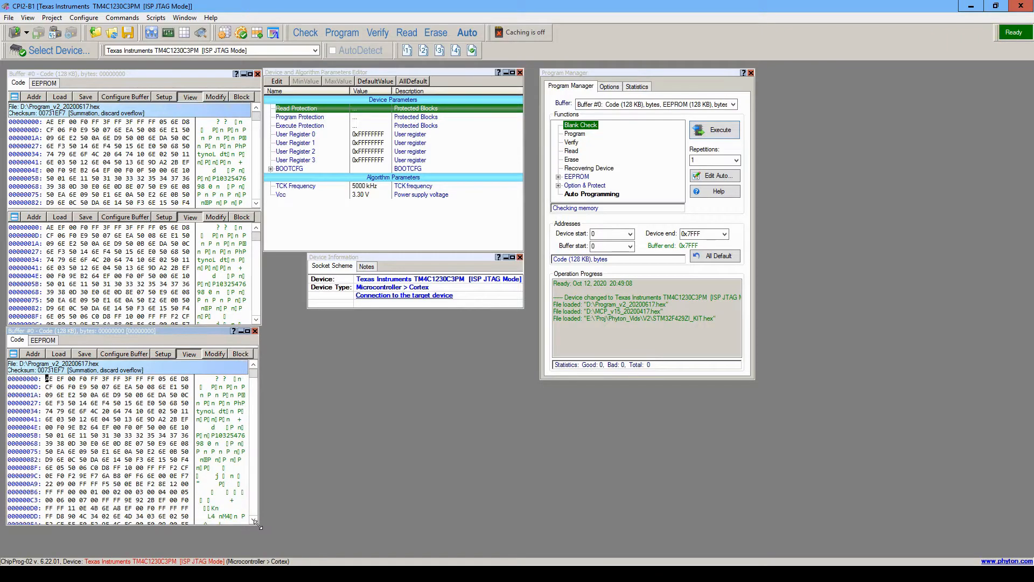
{"action": "left_click", "coordinate": [50, 341]}
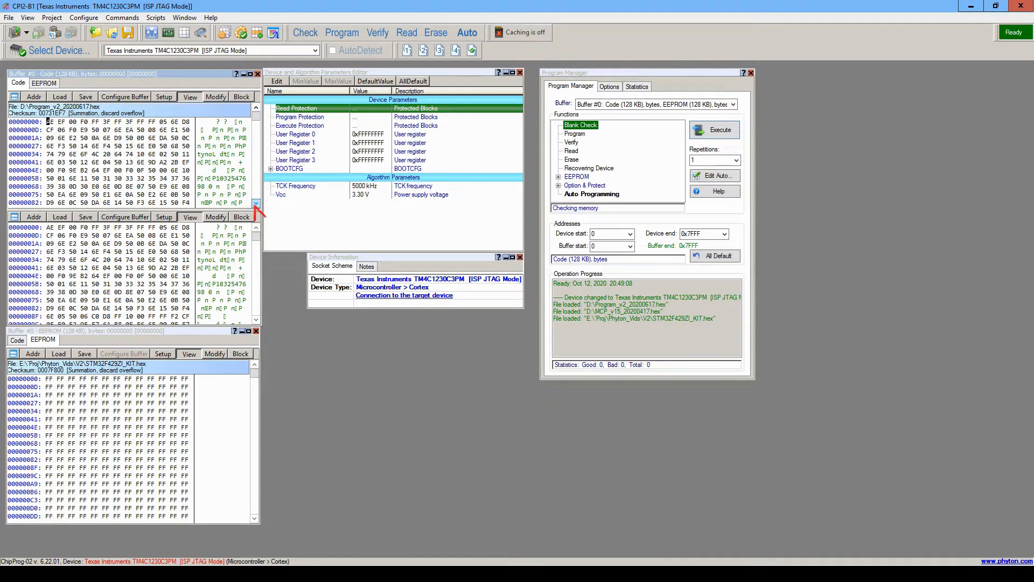
{"action": "left_click", "coordinate": [259, 204]}
{"action": "left_click", "coordinate": [259, 204]}
{"action": "left_click", "coordinate": [259, 204]}
{"action": "left_click", "coordinate": [259, 204]}
{"action": "left_click", "coordinate": [259, 204]}
{"action": "left_click", "coordinate": [256, 204]}
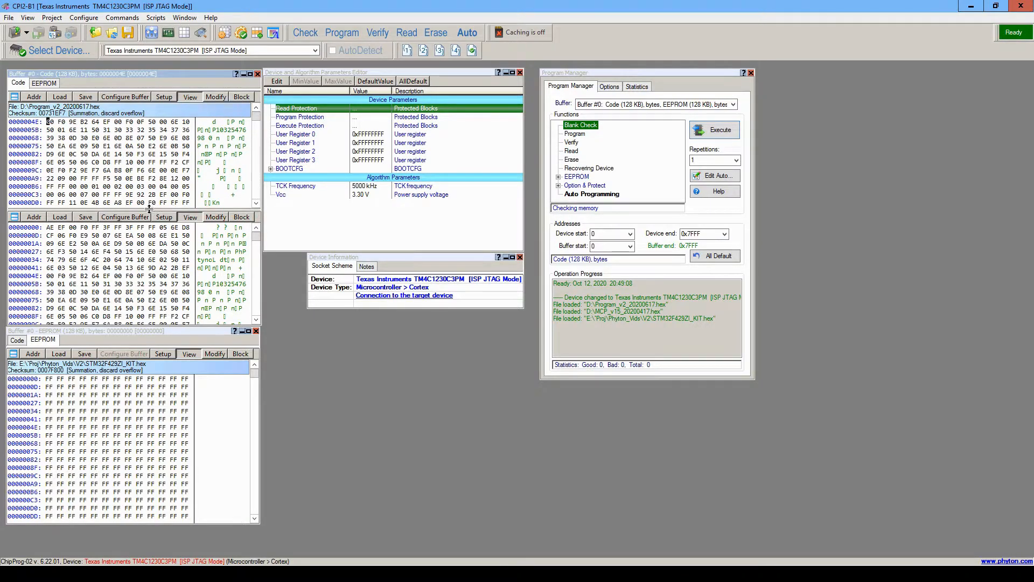
{"action": "left_click_drag", "start_coordinate": [148, 209], "coordinate": [137, 43]}
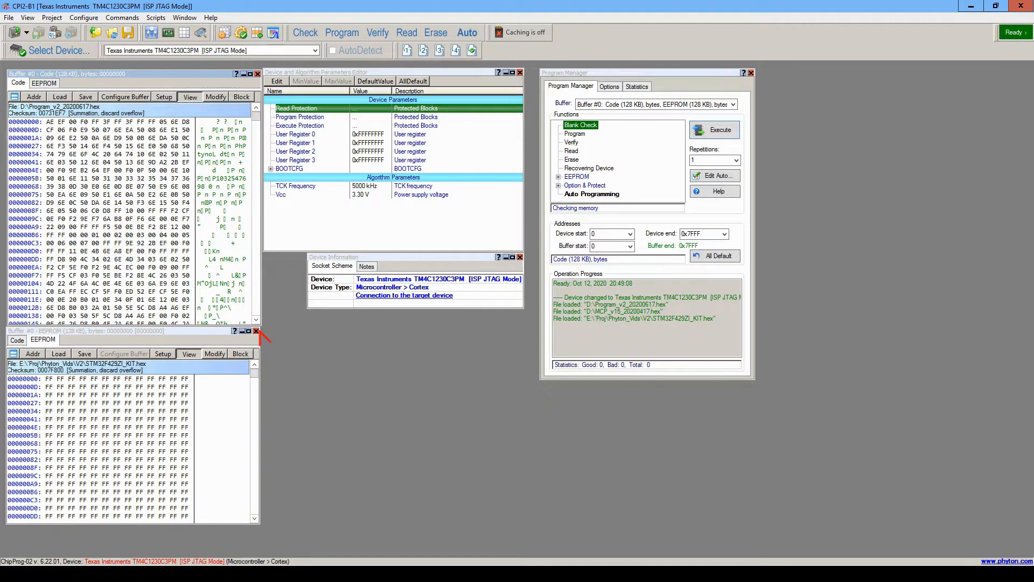
Close the EEPROM buffer window and bring up the serialization settings' Serial Number options.
{"action": "left_click", "coordinate": [256, 331]}
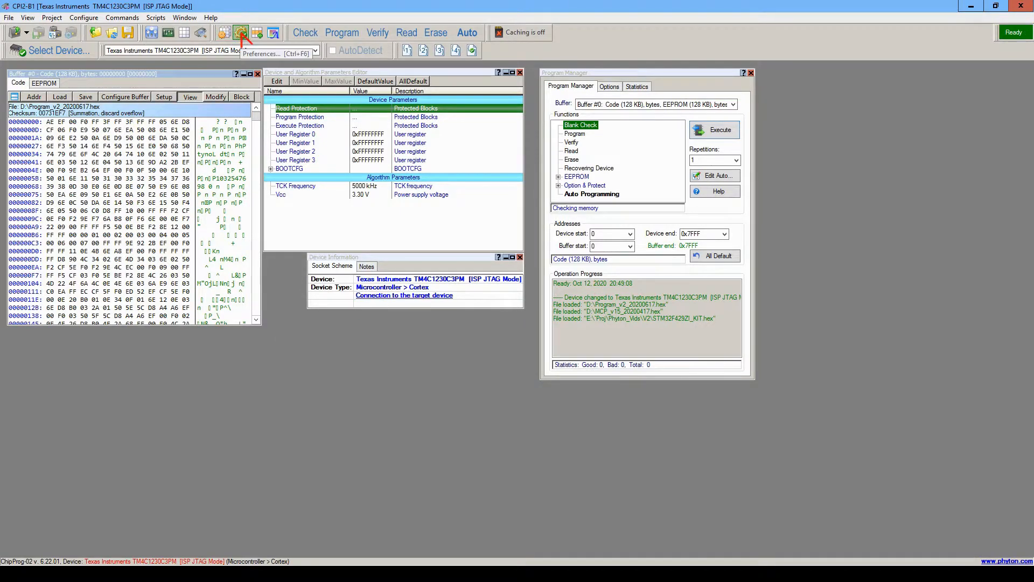
{"action": "left_click", "coordinate": [256, 34]}
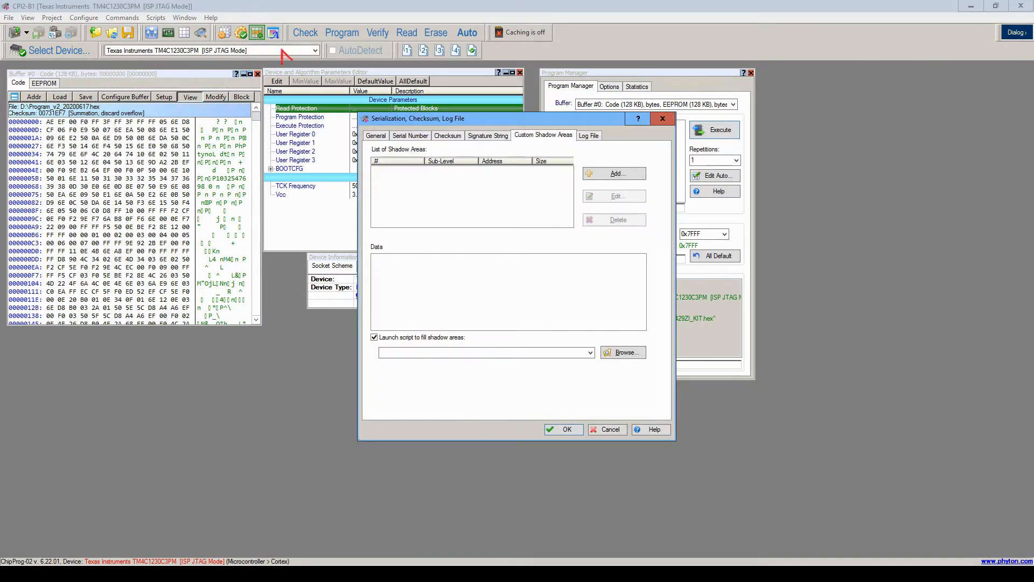
{"action": "left_click_drag", "start_coordinate": [420, 116], "coordinate": [247, 110]}
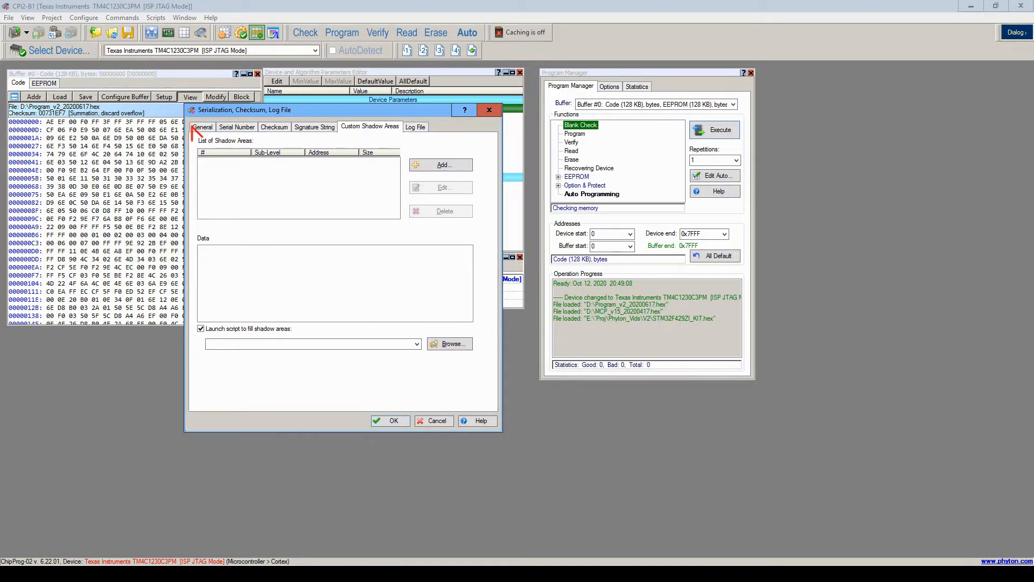
{"action": "left_click", "coordinate": [198, 127]}
{"action": "left_click", "coordinate": [226, 127]}
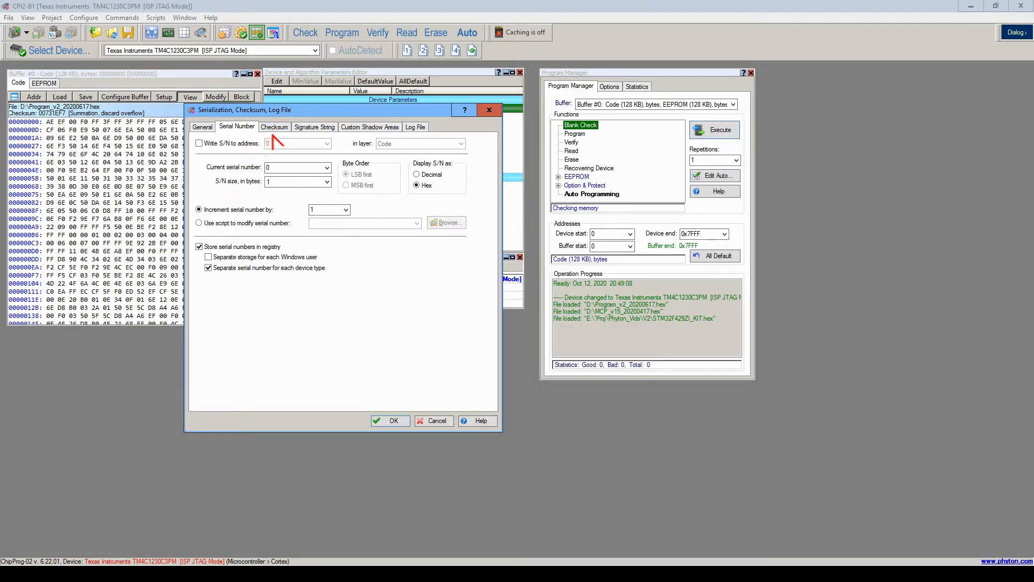
Try writing the serial number to the Code layer with current number 102, then cancel.
{"action": "left_click_drag", "start_coordinate": [281, 112], "coordinate": [262, 117]}
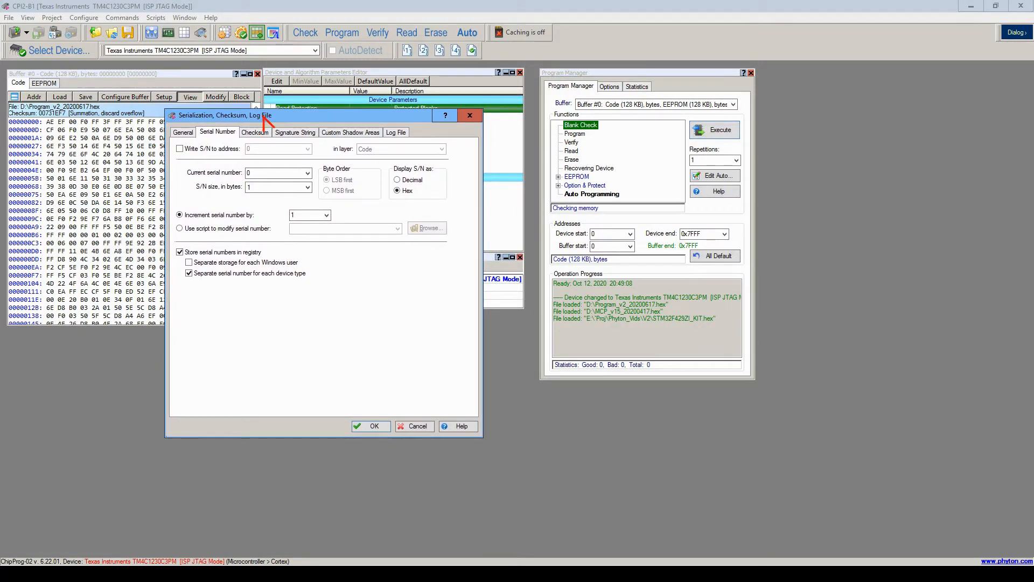
{"action": "left_click", "coordinate": [220, 151]}
{"action": "left_click", "coordinate": [308, 149]}
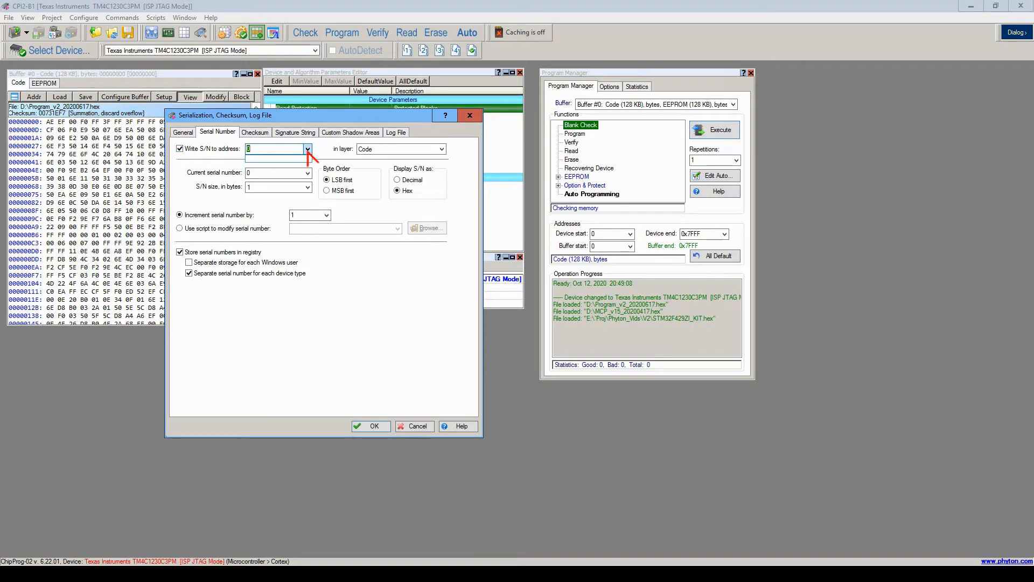
{"action": "left_click", "coordinate": [307, 150]}
{"action": "left_click", "coordinate": [288, 150]}
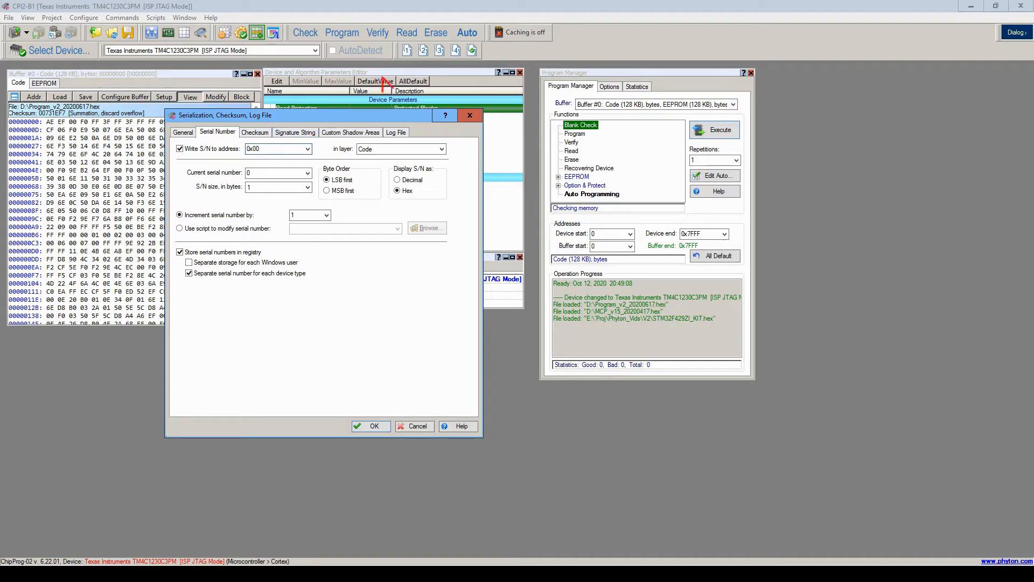
{"action": "left_click", "coordinate": [421, 150]}
{"action": "left_click", "coordinate": [419, 150]}
{"action": "left_click", "coordinate": [294, 172]}
{"action": "type", "text": "1025"}
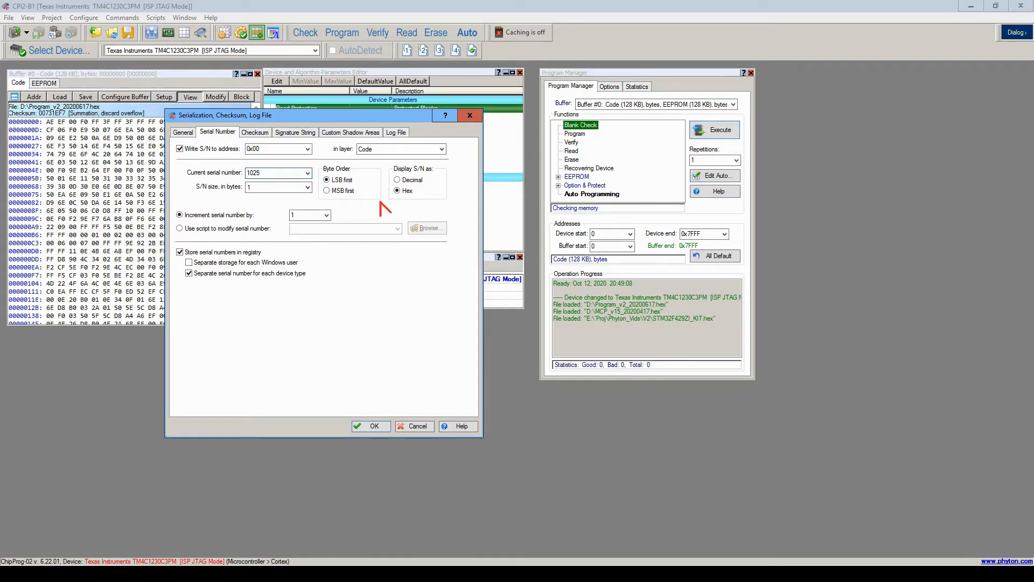
{"action": "left_click", "coordinate": [416, 426]}
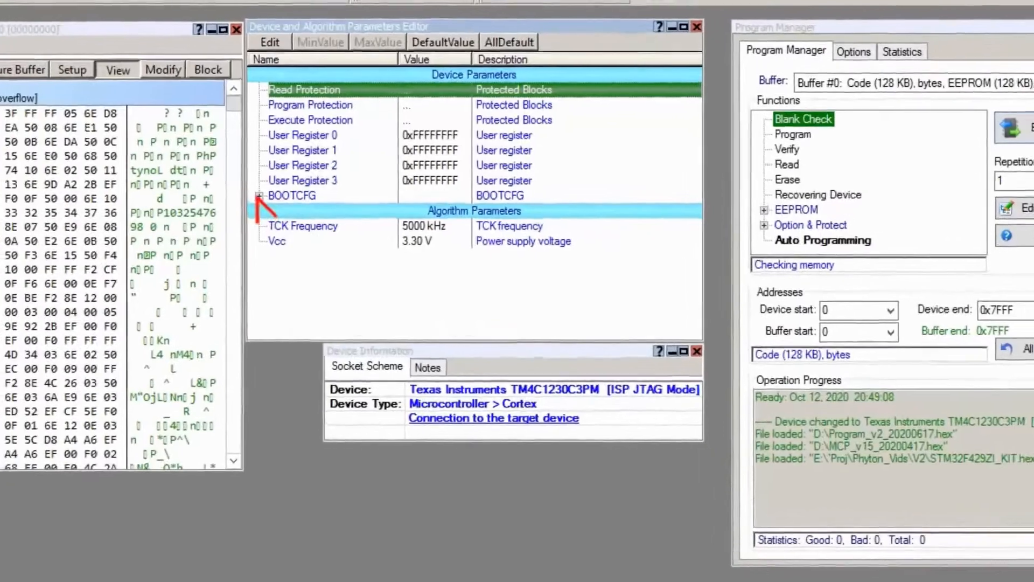
Expand BOOTCFG and inspect BOOT_GPIO_ENABLE and PORT, cancelling to keep Disabled and Port H.
{"action": "left_click", "coordinate": [271, 169]}
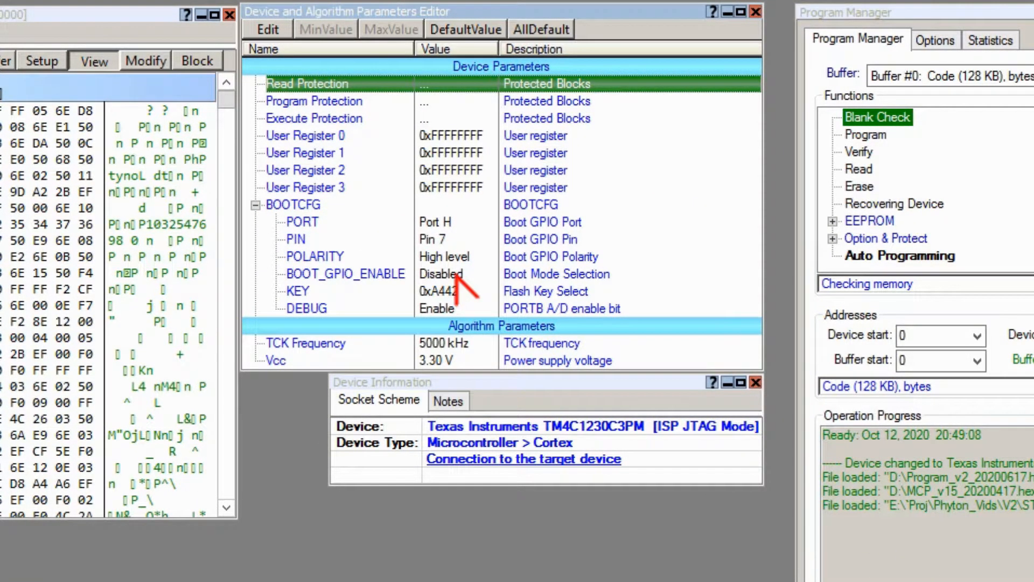
{"action": "double_click", "coordinate": [456, 274]}
{"action": "left_click", "coordinate": [631, 402]}
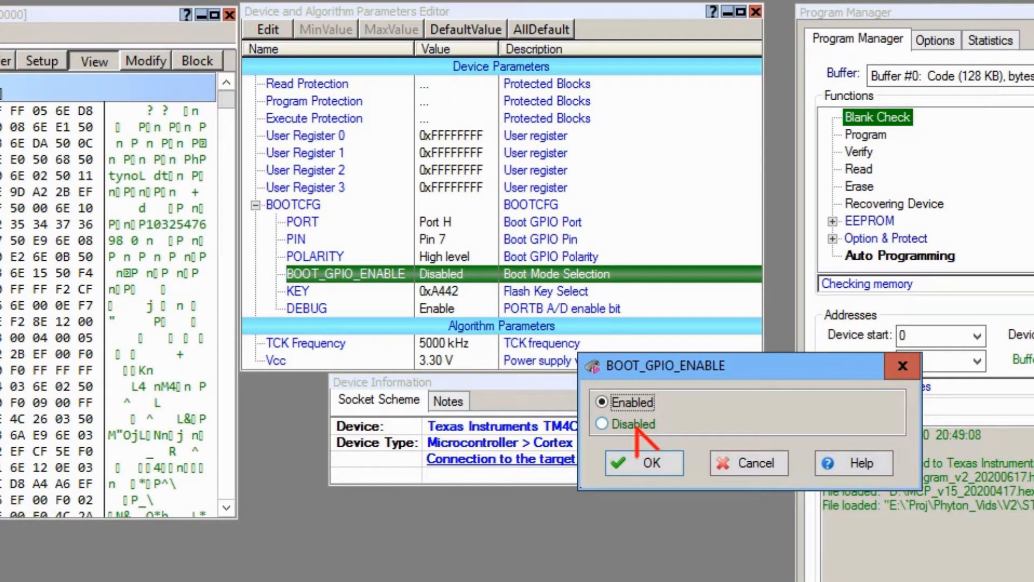
{"action": "left_click", "coordinate": [635, 424]}
{"action": "left_click", "coordinate": [759, 465]}
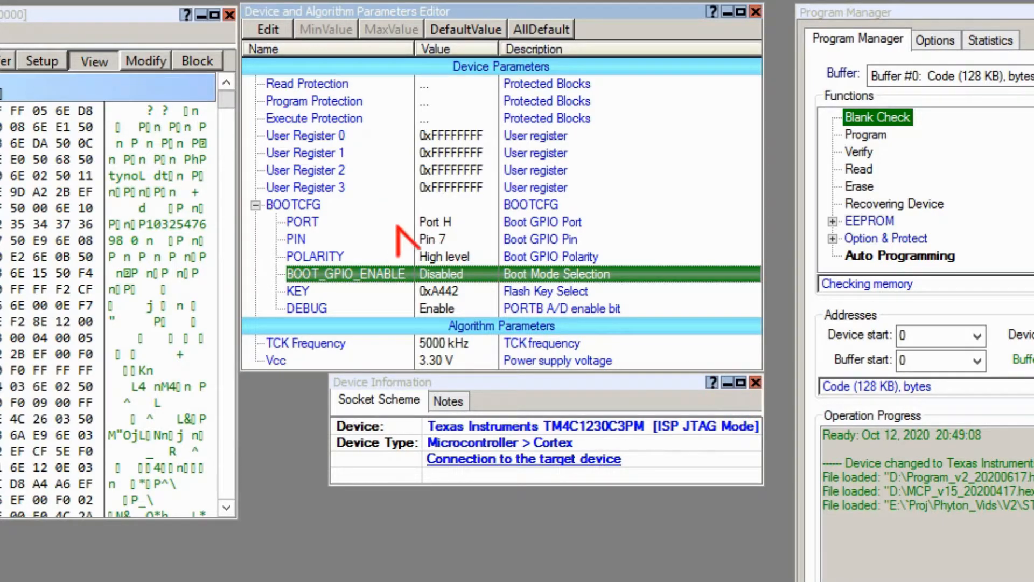
{"action": "double_click", "coordinate": [420, 222]}
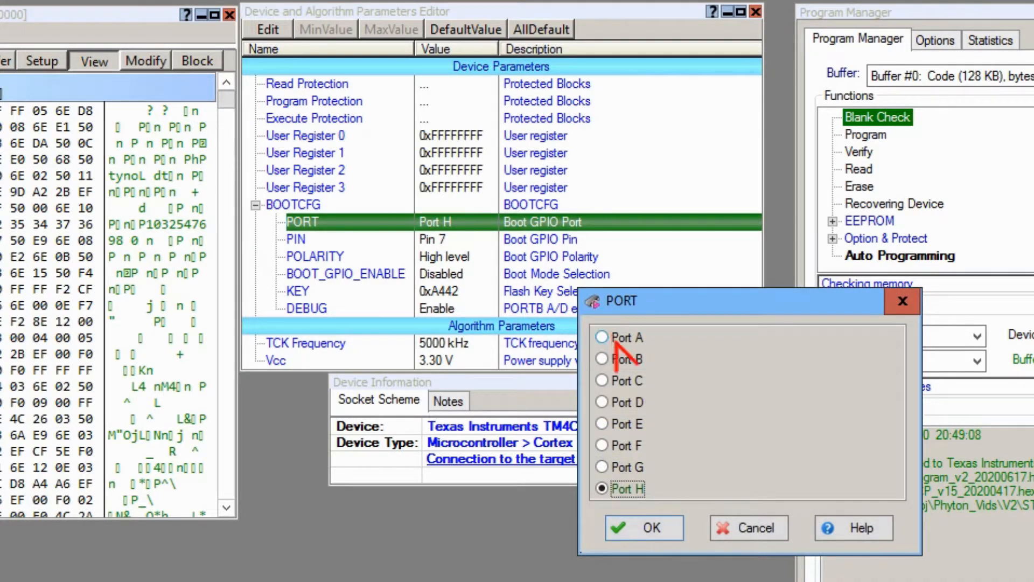
{"action": "left_click", "coordinate": [726, 524]}
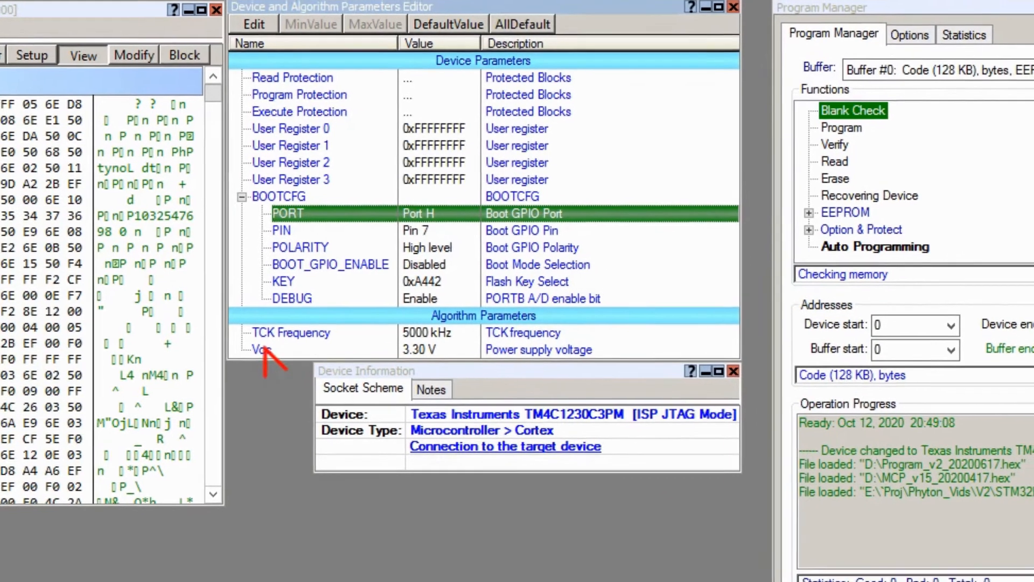
Enter 4.2 V for Vcc, dismiss the out-of-range error, and set 3.2 V instead.
{"action": "double_click", "coordinate": [261, 350]}
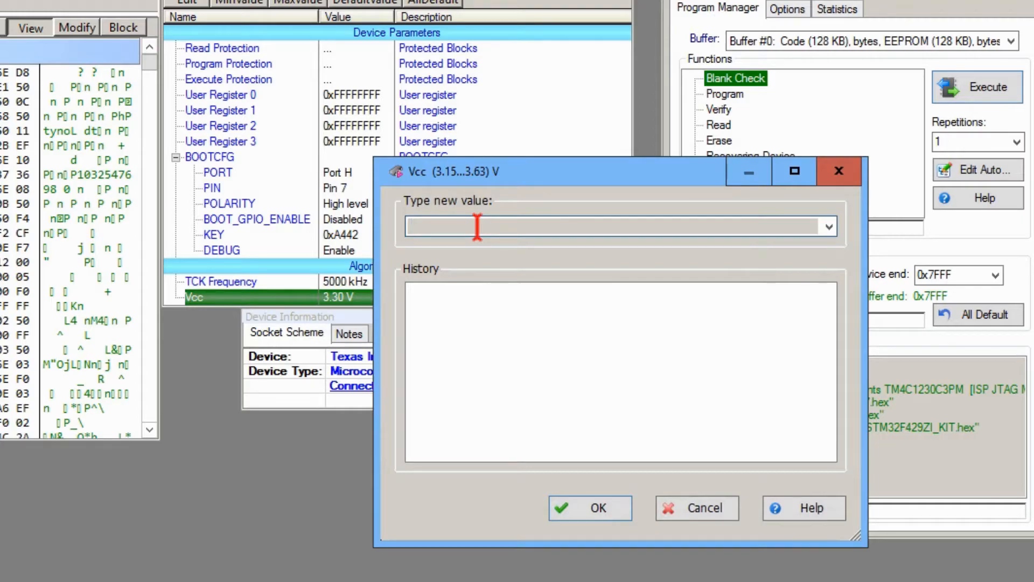
{"action": "type", "text": "4.2"}
{"action": "key", "text": "Return"}
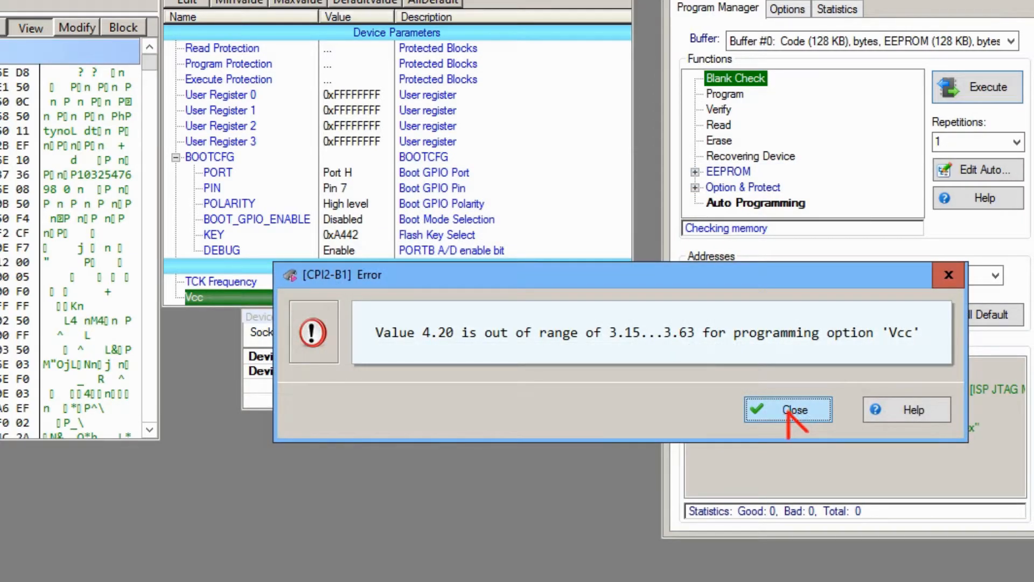
{"action": "left_click", "coordinate": [790, 414]}
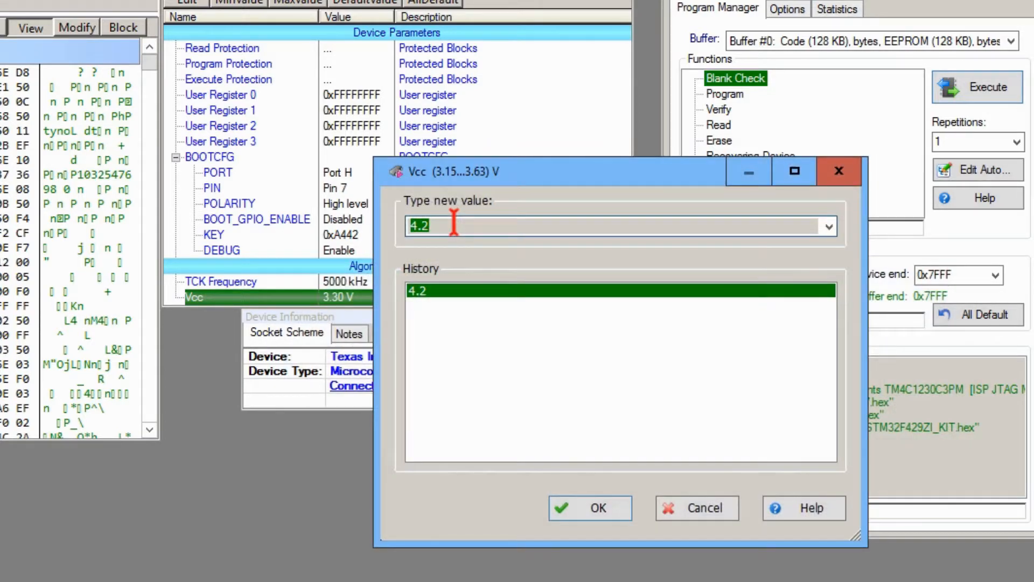
{"action": "type", "text": "3.2"}
{"action": "key", "text": "Return"}
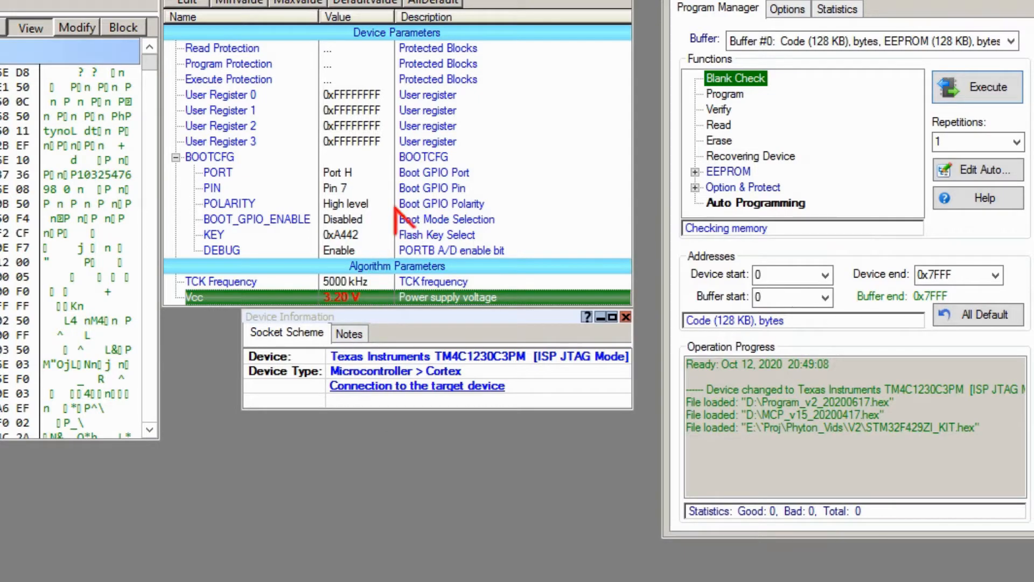
{"action": "left_click", "coordinate": [385, 190]}
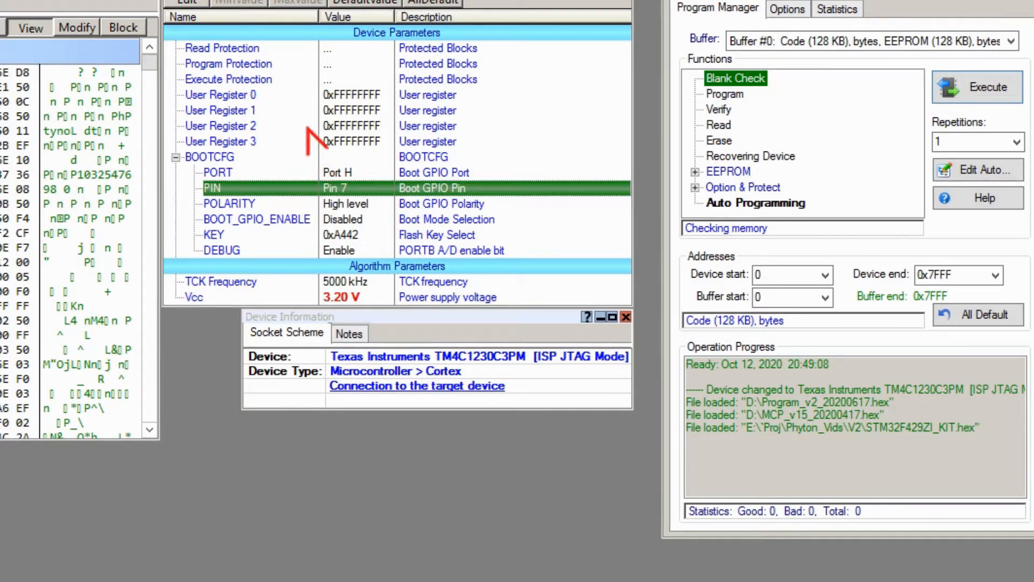
Change BOOTCFG PORT from Port H to Port A, then move Program Manager right and widen the Parameters Editor.
{"action": "left_click", "coordinate": [257, 95]}
{"action": "double_click", "coordinate": [336, 177]}
{"action": "left_click", "coordinate": [488, 280]}
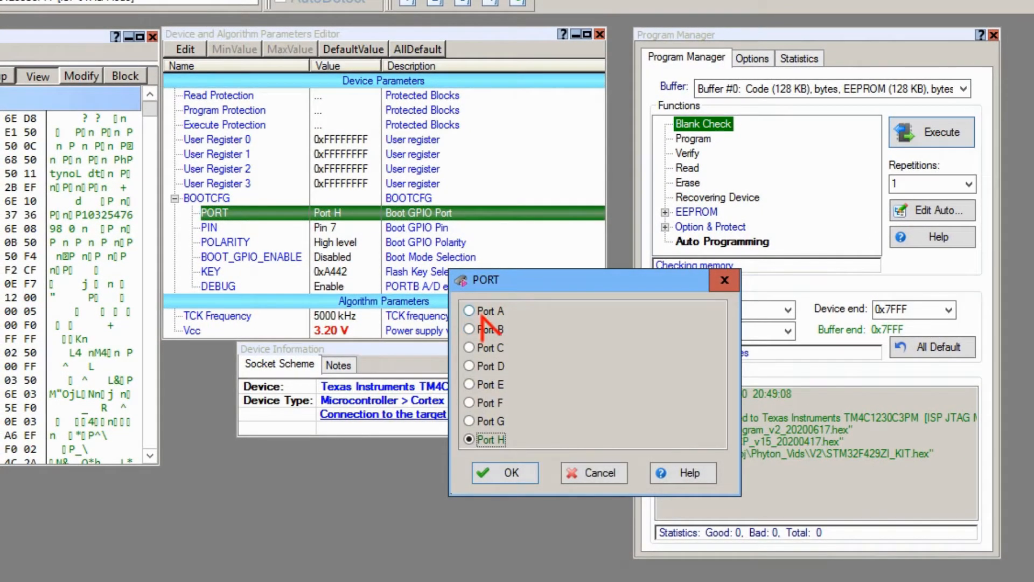
{"action": "left_click", "coordinate": [505, 468]}
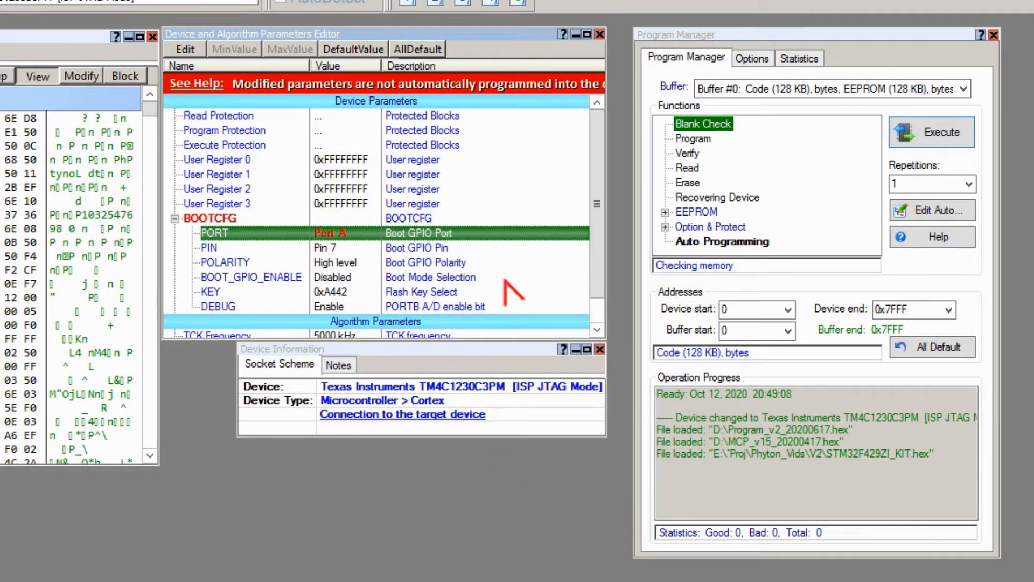
{"action": "left_click_drag", "start_coordinate": [658, 34], "coordinate": [865, 22]}
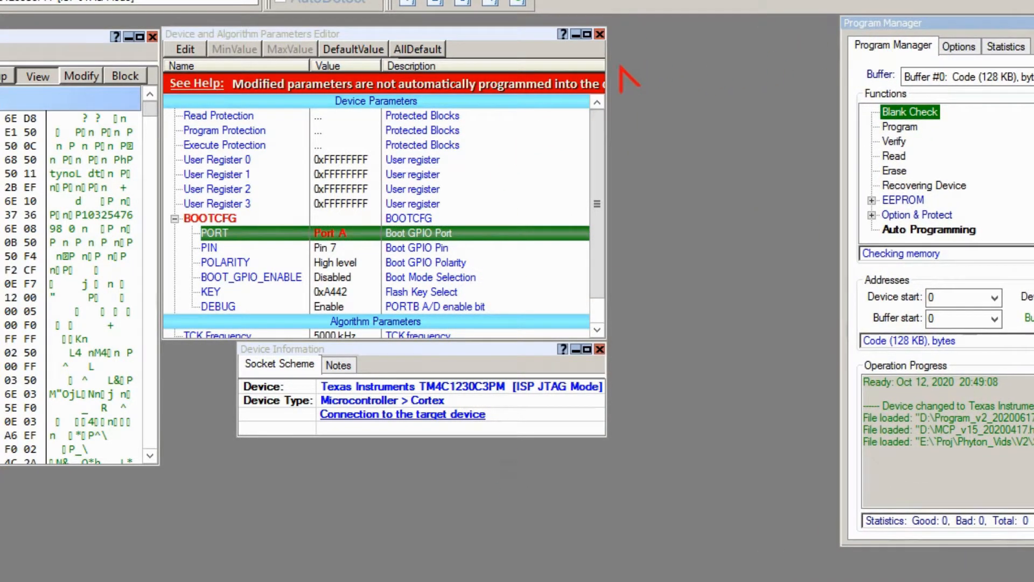
{"action": "left_click_drag", "start_coordinate": [607, 67], "coordinate": [734, 68]}
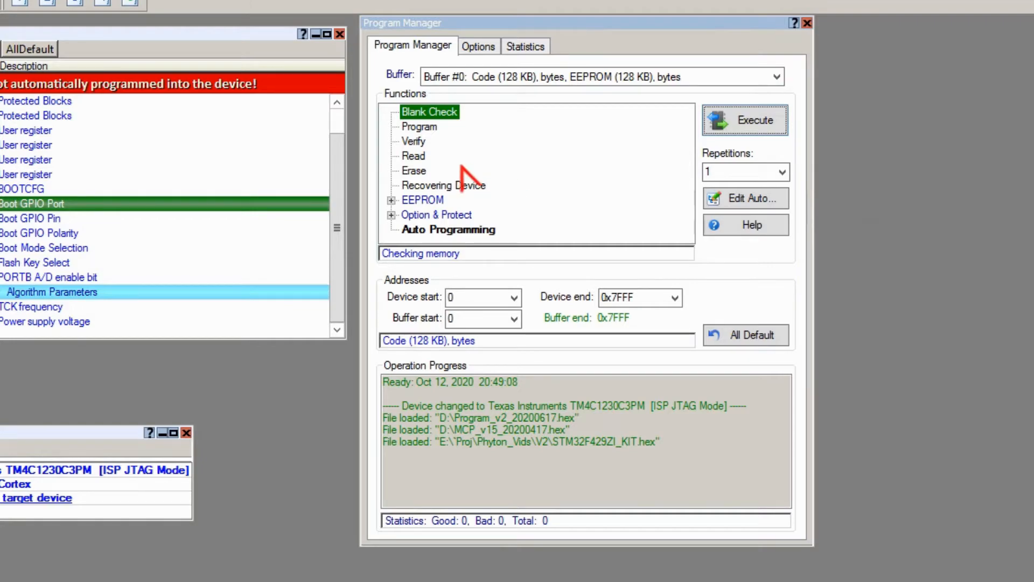
Expand the EEPROM and Option & Protect function groups and select Option & Protect Program.
{"action": "left_click", "coordinate": [420, 128]}
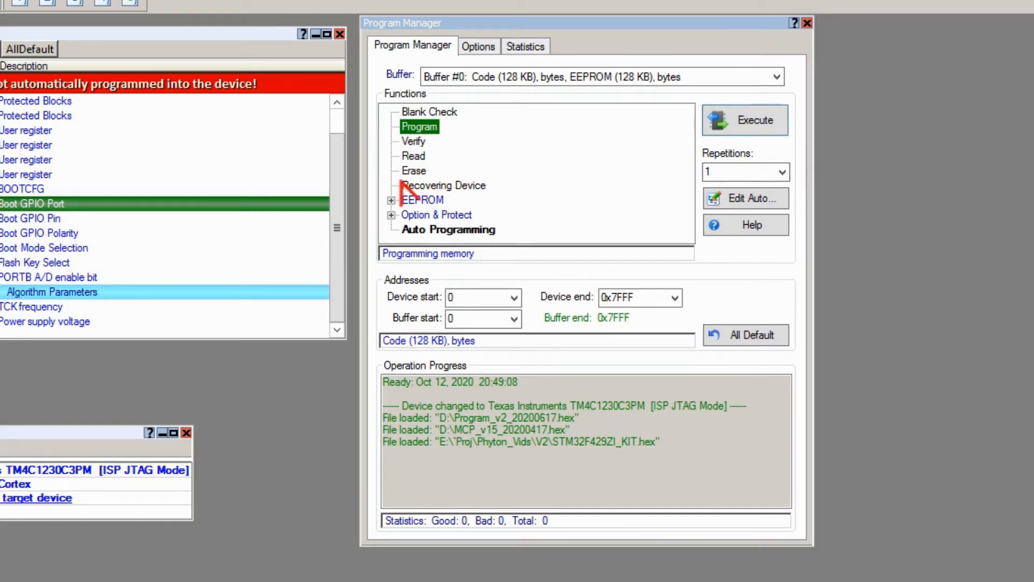
{"action": "left_click", "coordinate": [391, 200]}
{"action": "left_click", "coordinate": [437, 214]}
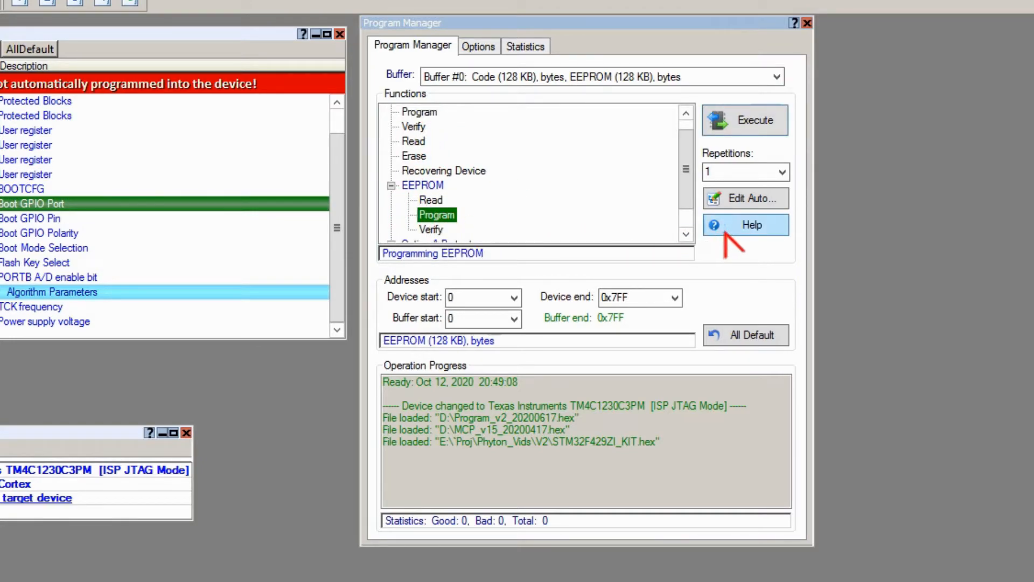
{"action": "left_click", "coordinate": [685, 234]}
{"action": "left_click", "coordinate": [685, 234]}
{"action": "left_click", "coordinate": [392, 215]}
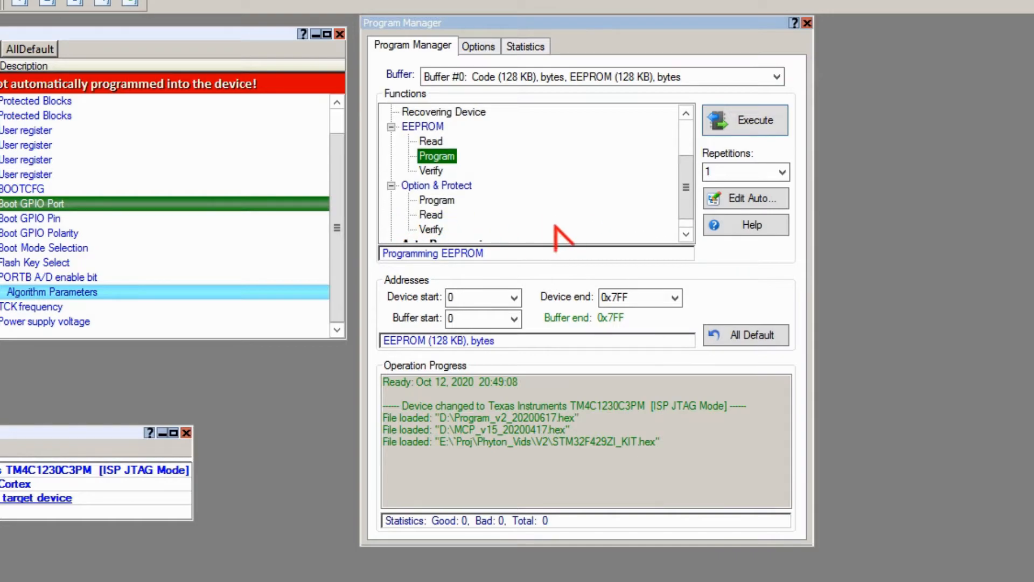
{"action": "left_click", "coordinate": [685, 234]}
{"action": "left_click", "coordinate": [442, 185]}
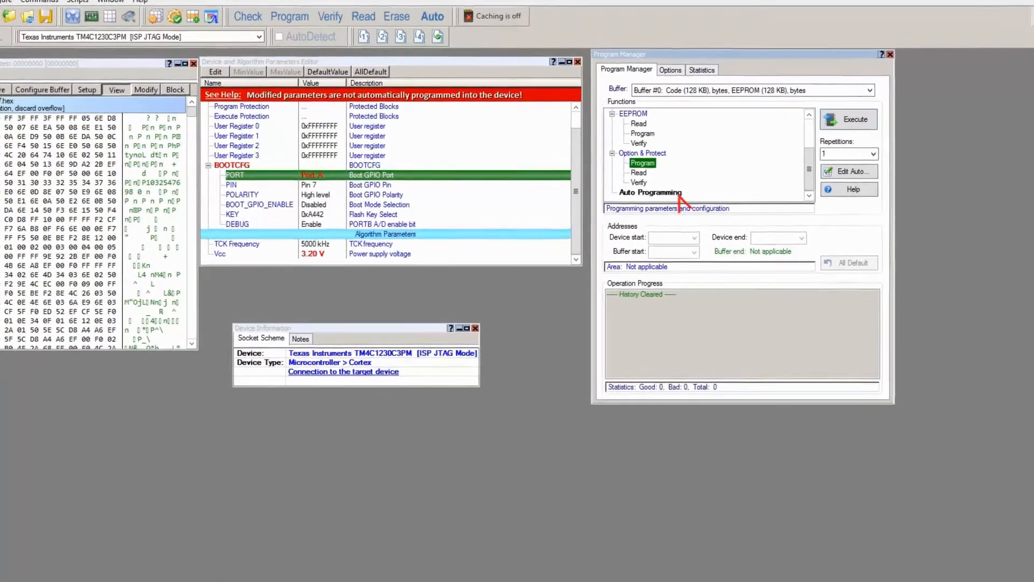
Open the Auto Programming sequence editor and add Option & Protect Program after Program.
{"action": "left_click", "coordinate": [680, 188]}
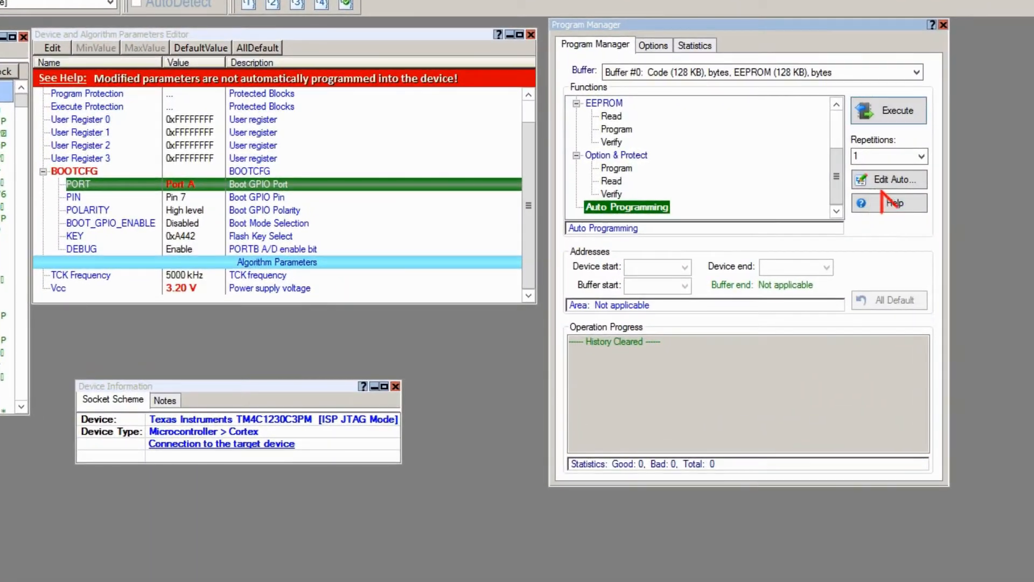
{"action": "left_click", "coordinate": [872, 179]}
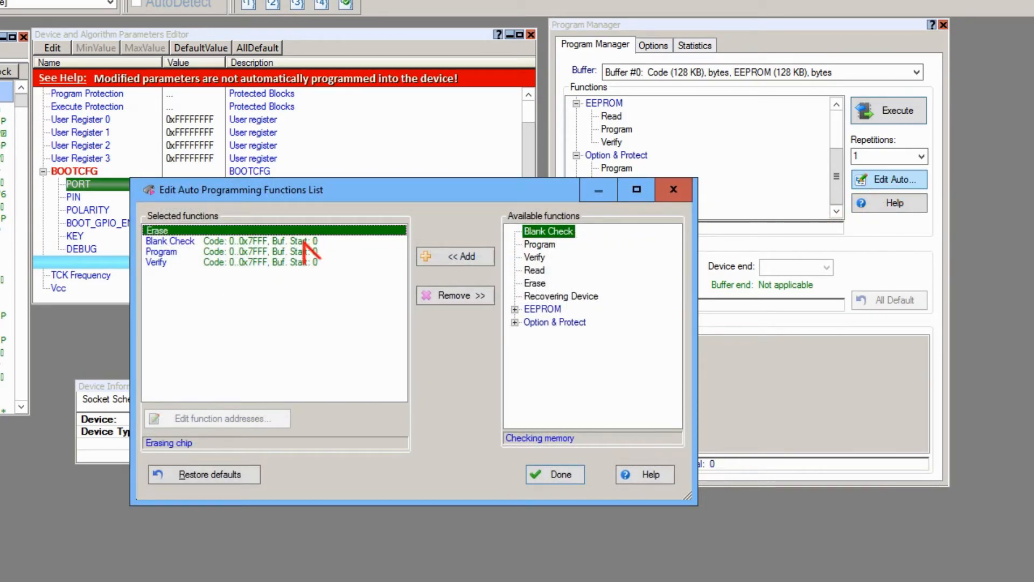
{"action": "left_click", "coordinate": [295, 252]}
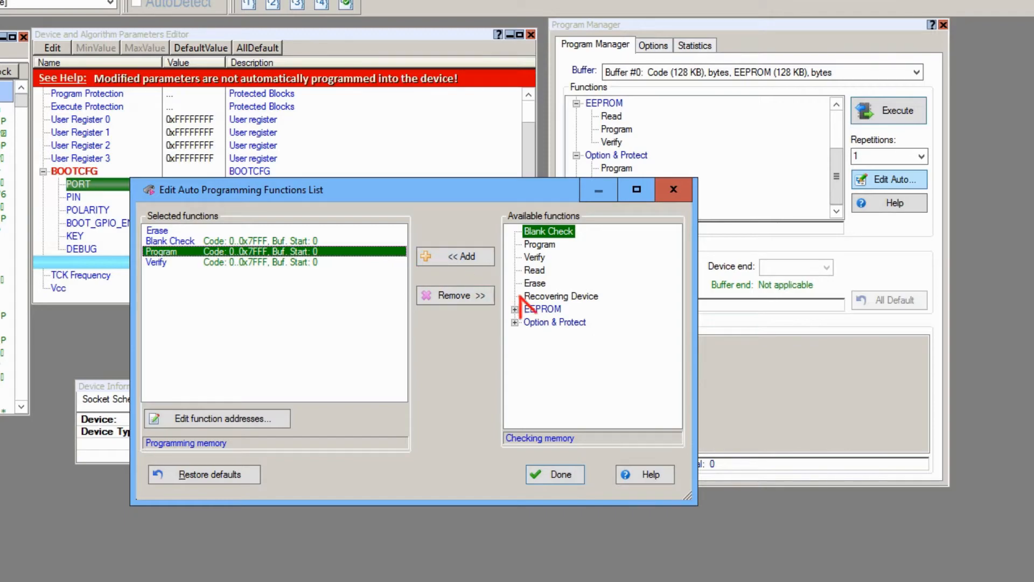
{"action": "left_click", "coordinate": [515, 322]}
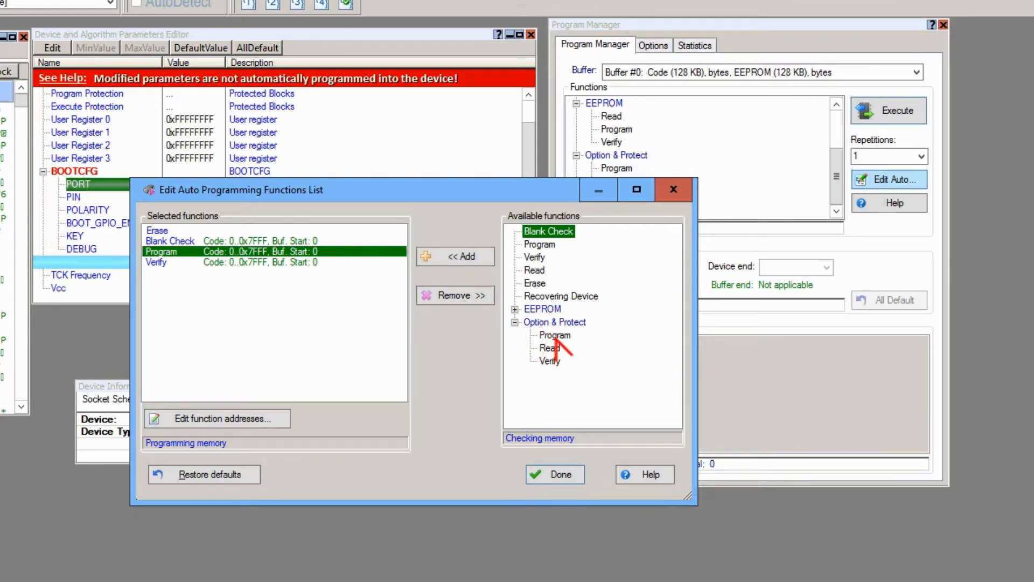
{"action": "double_click", "coordinate": [555, 336]}
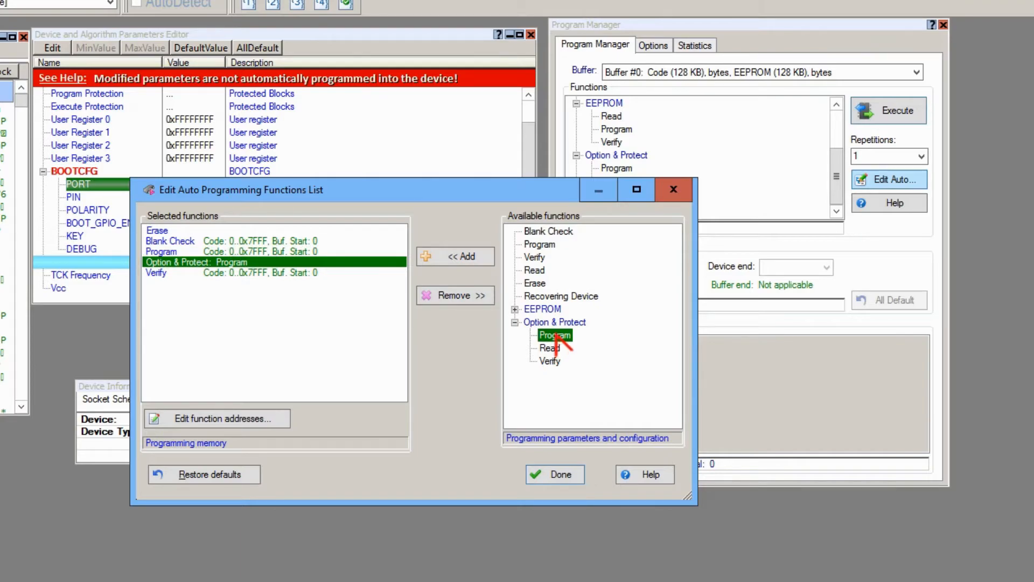
Add EEPROM Program and EEPROM Verify to the auto-programming sequence.
{"action": "left_click", "coordinate": [515, 310]}
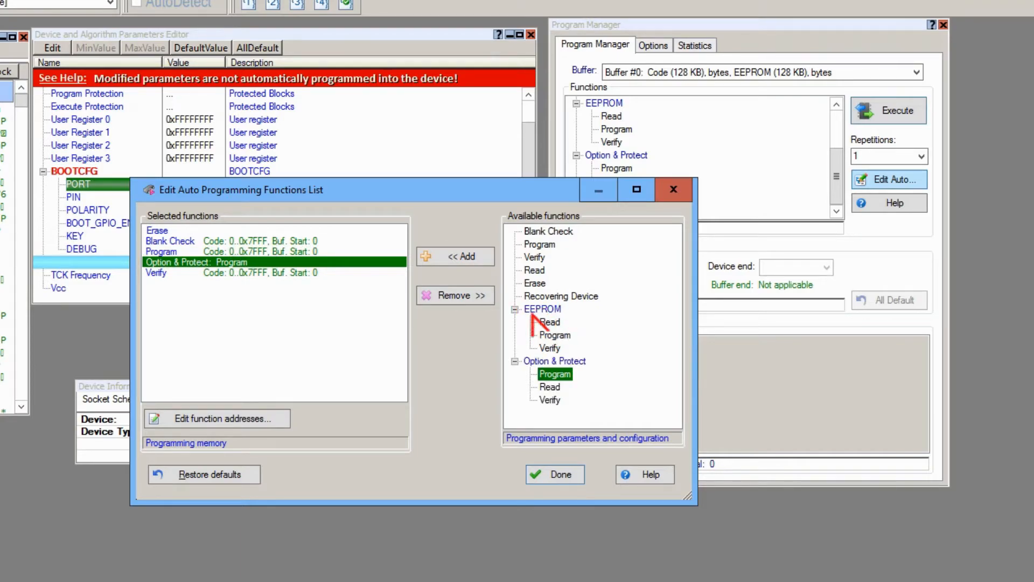
{"action": "left_click", "coordinate": [557, 336]}
{"action": "double_click", "coordinate": [556, 335]}
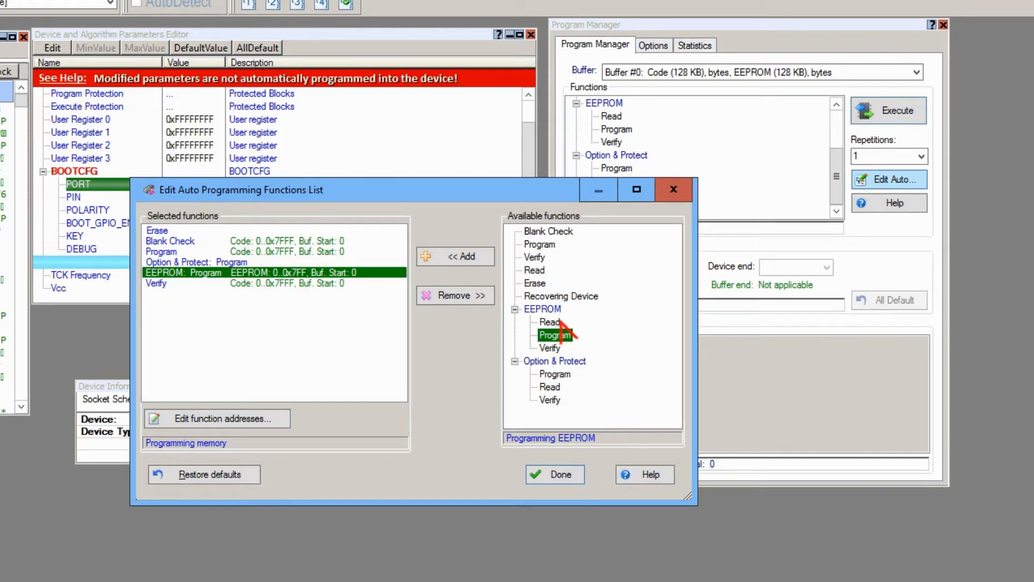
{"action": "left_click", "coordinate": [551, 349]}
{"action": "double_click", "coordinate": [551, 348]}
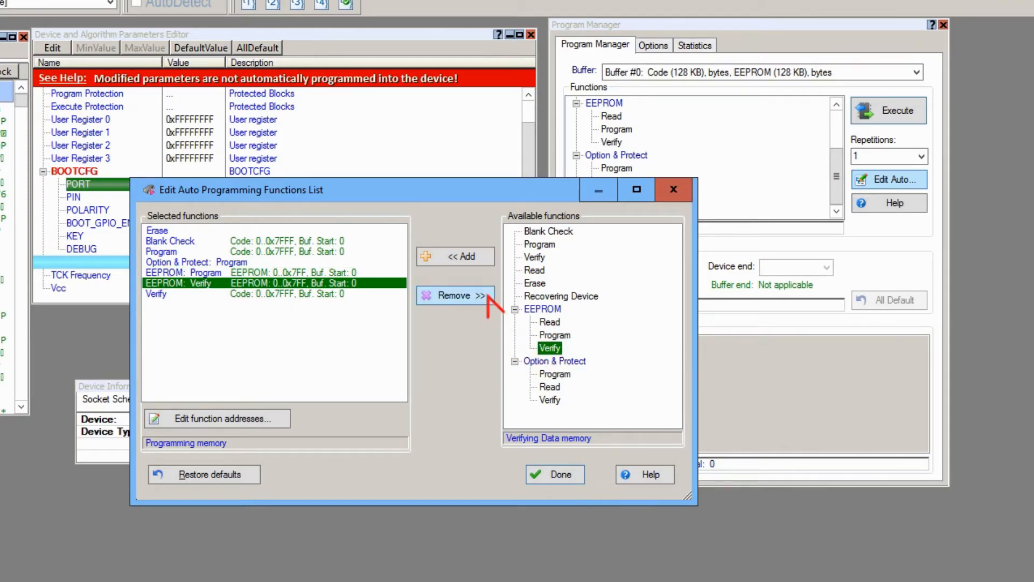
Remove the Program step, then restore the default Erase, Blank Check, Program, Verify sequence and close.
{"action": "left_click", "coordinate": [237, 241]}
{"action": "left_click", "coordinate": [279, 251]}
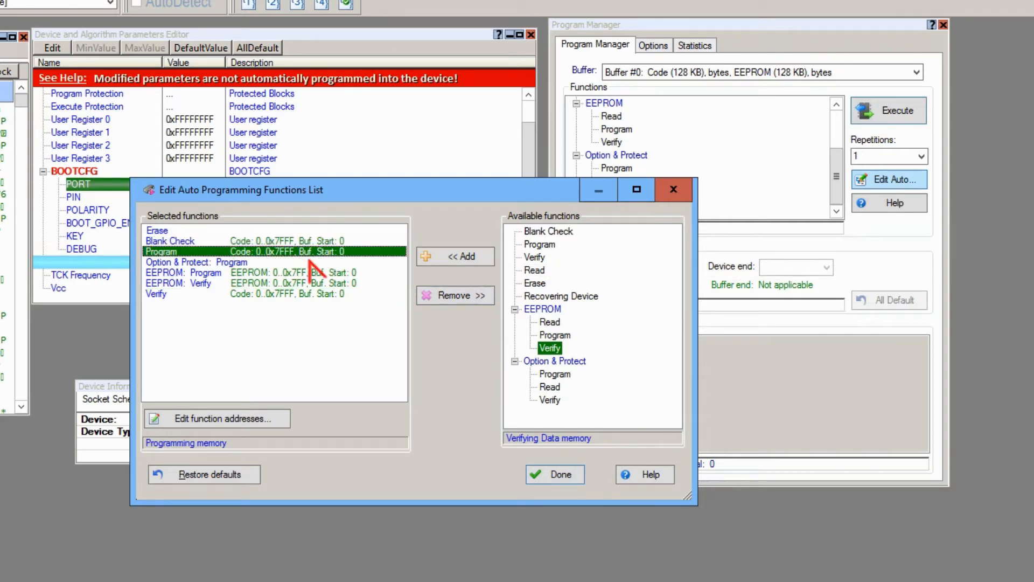
{"action": "left_click", "coordinate": [455, 295]}
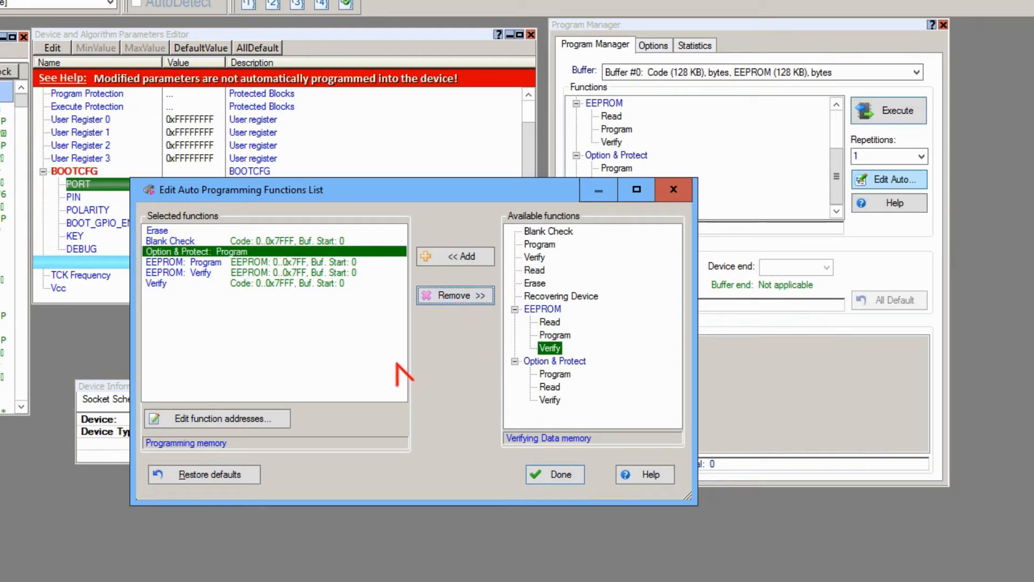
{"action": "left_click", "coordinate": [243, 477]}
{"action": "left_click", "coordinate": [560, 474]}
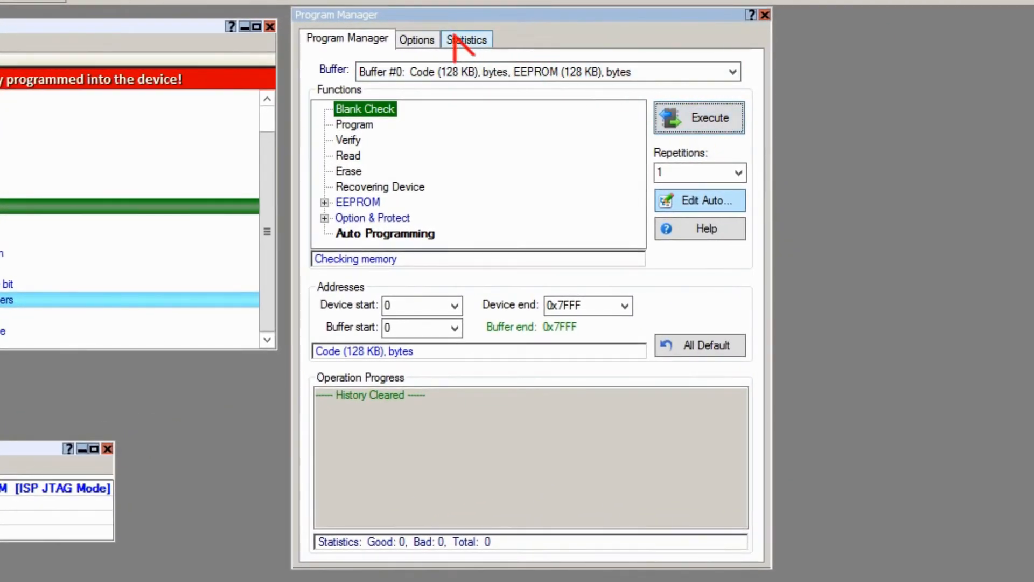
Review the Options and Statistics pages in Program Manager.
{"action": "left_click", "coordinate": [412, 39]}
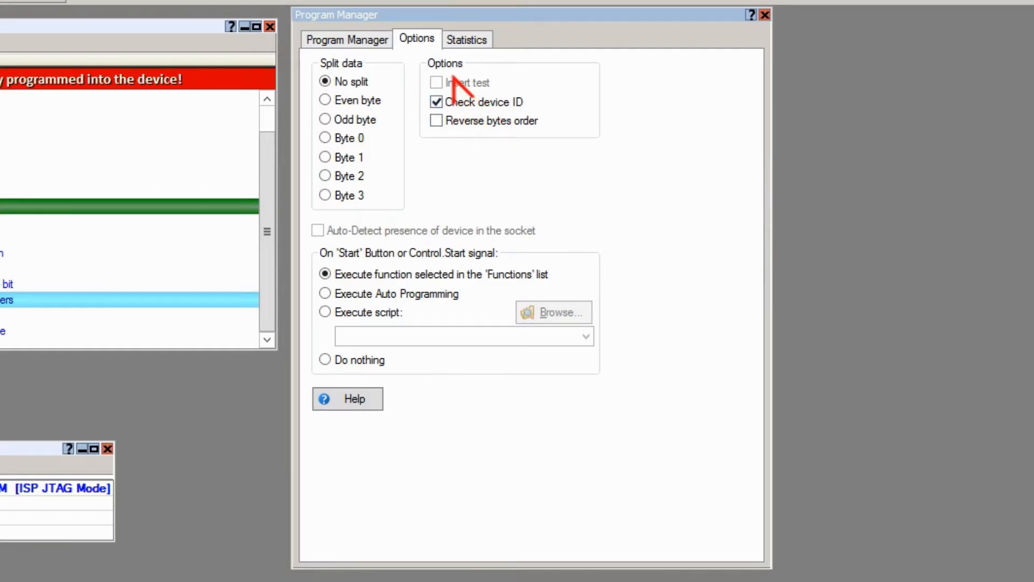
{"action": "left_click", "coordinate": [457, 39]}
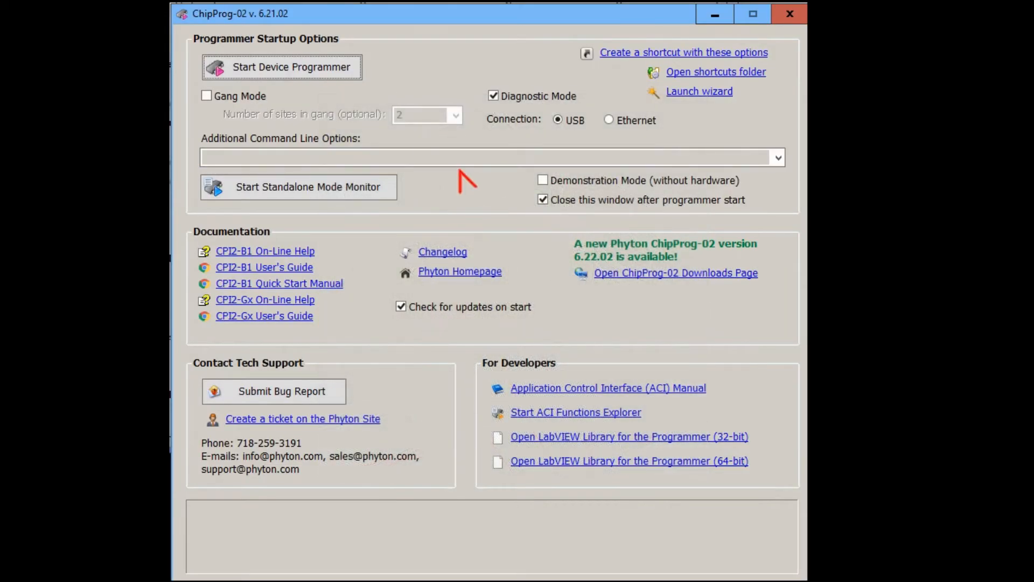
Tick Gang Mode with 2 sites and start the device programmer.
{"action": "left_click", "coordinate": [231, 98]}
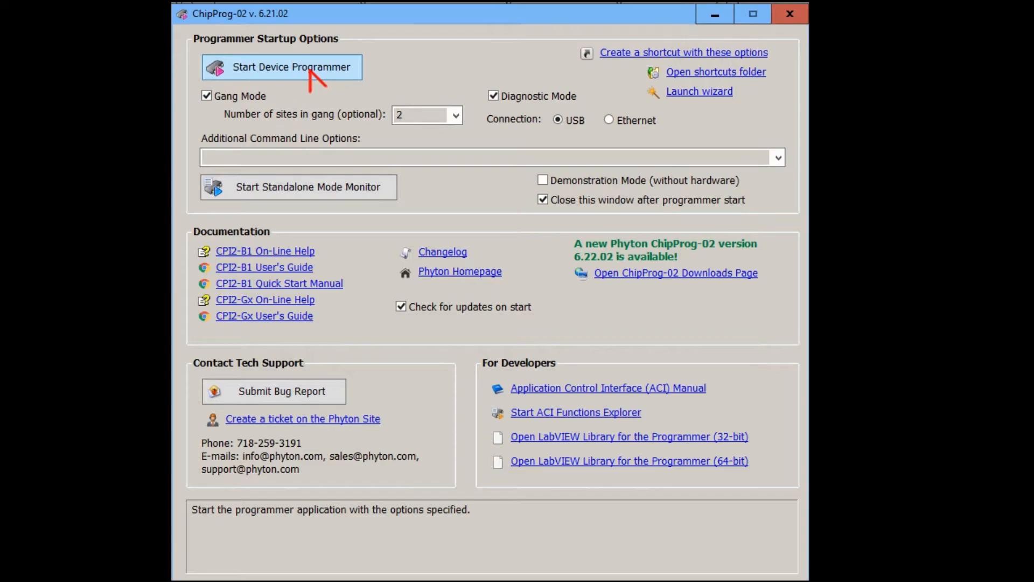
{"action": "left_click", "coordinate": [310, 69]}
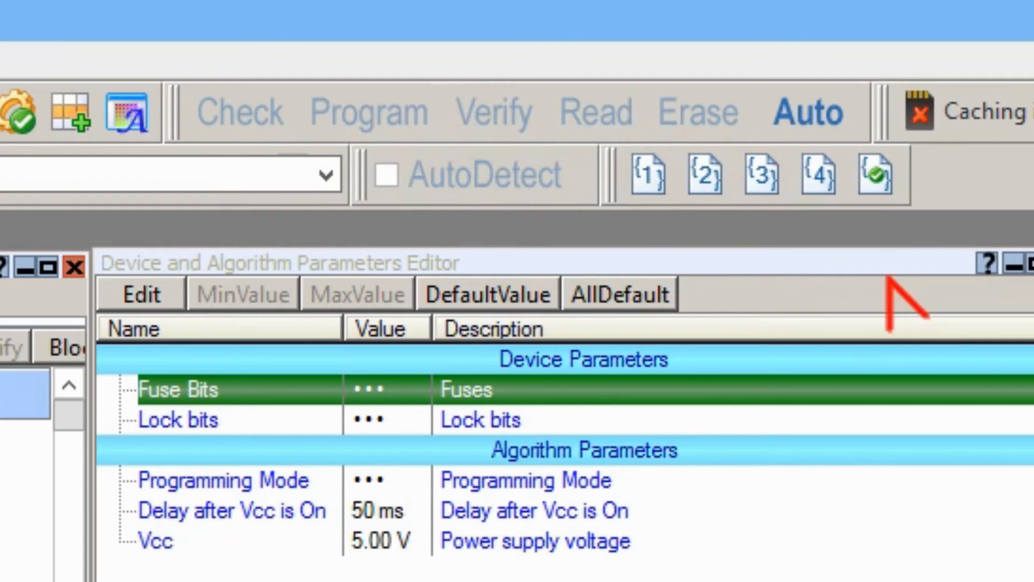
Run Auto programming of the AT89S8253 on both gang sites.
{"action": "left_click", "coordinate": [845, 115]}
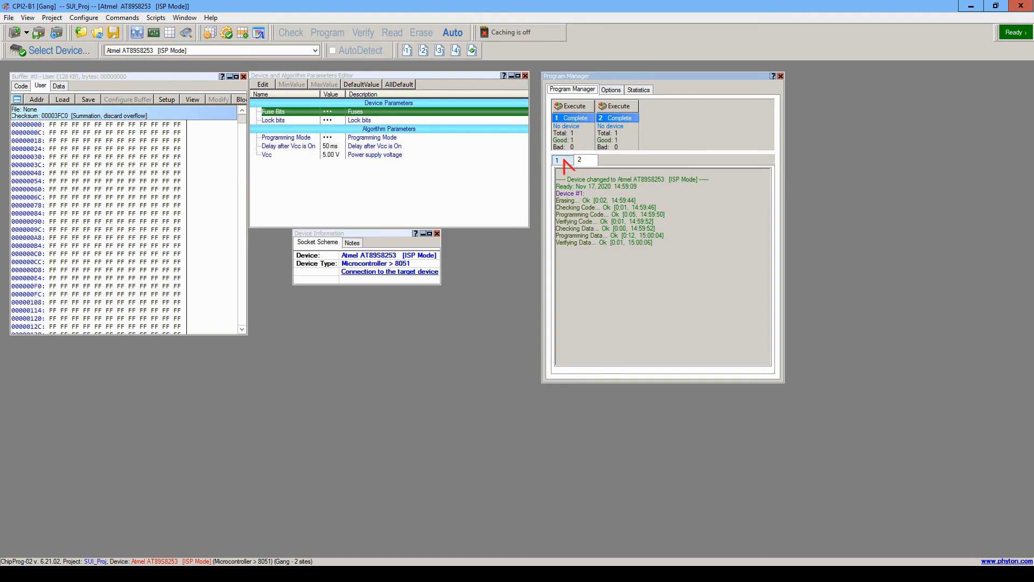
Rerun programming on site 1 and compare the site 2 and site 1 operation logs.
{"action": "left_click", "coordinate": [566, 109]}
{"action": "left_click", "coordinate": [576, 160]}
{"action": "left_click", "coordinate": [558, 161]}
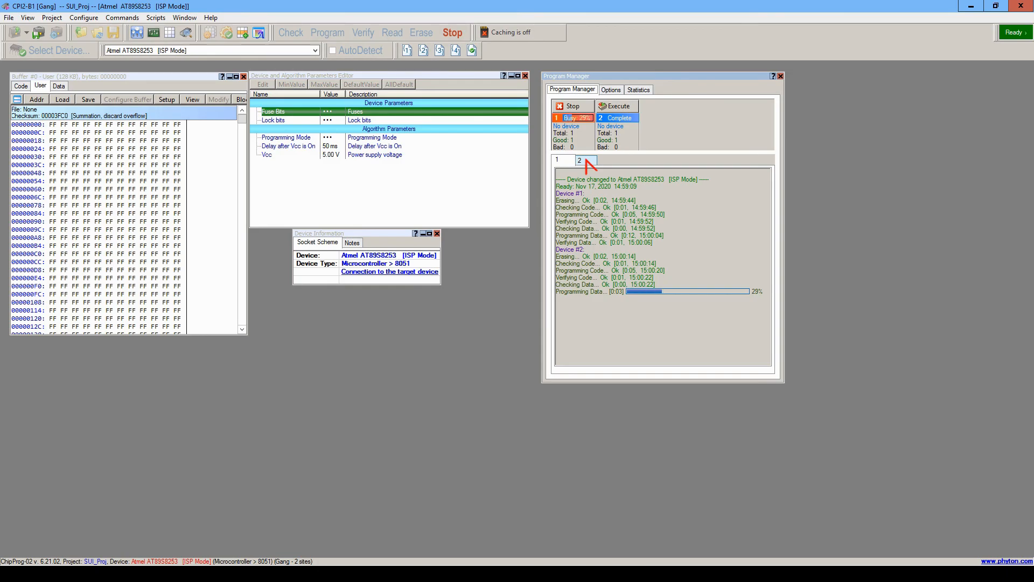
{"action": "left_click", "coordinate": [566, 160]}
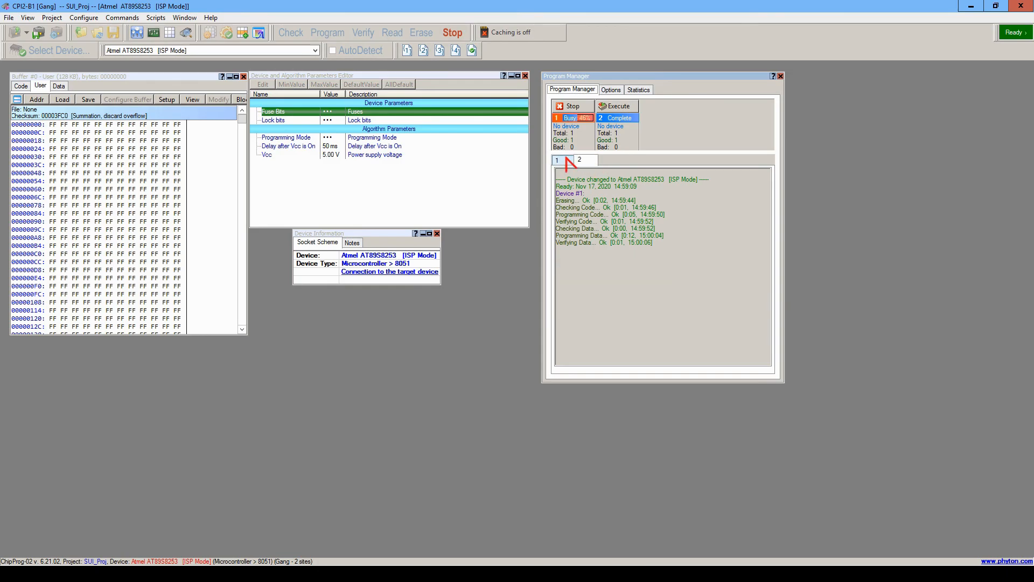